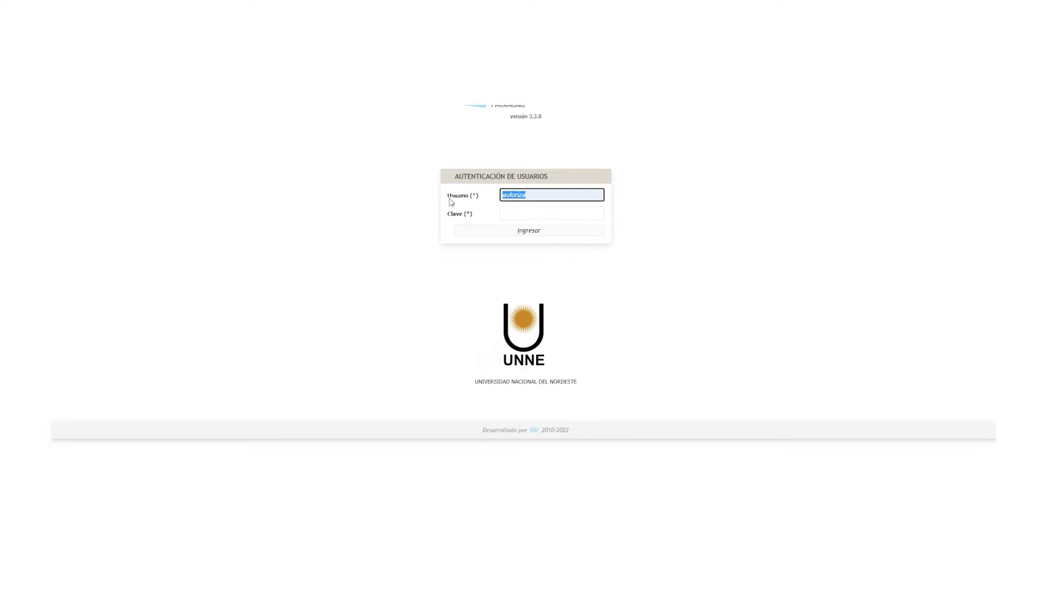
# Sign in with the prefilled user autoriza by entering the account password
pyautogui.click(519, 218)
pyautogui.write('********')
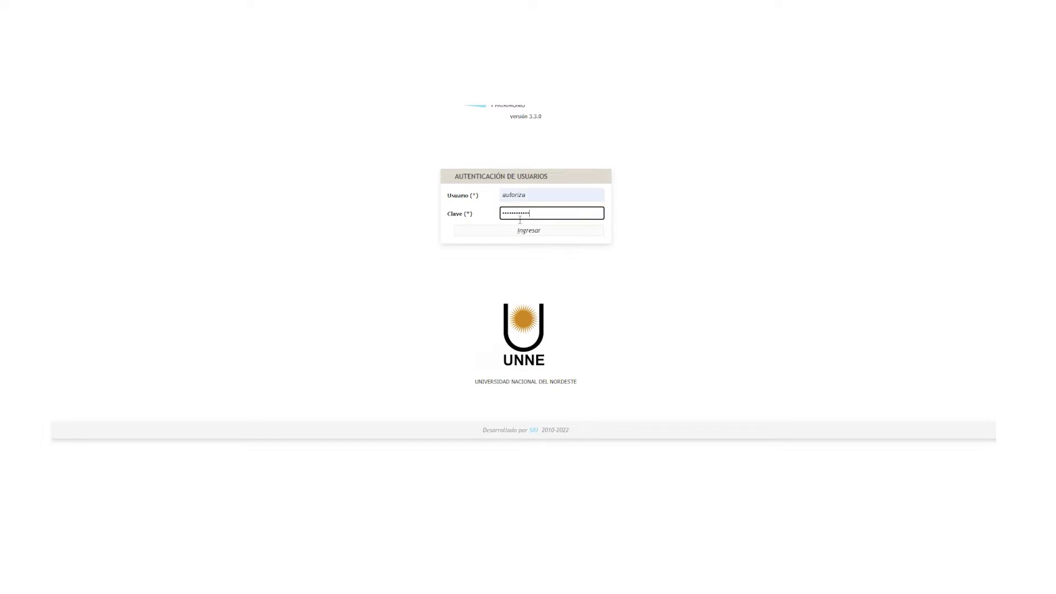
pyautogui.click(521, 231)
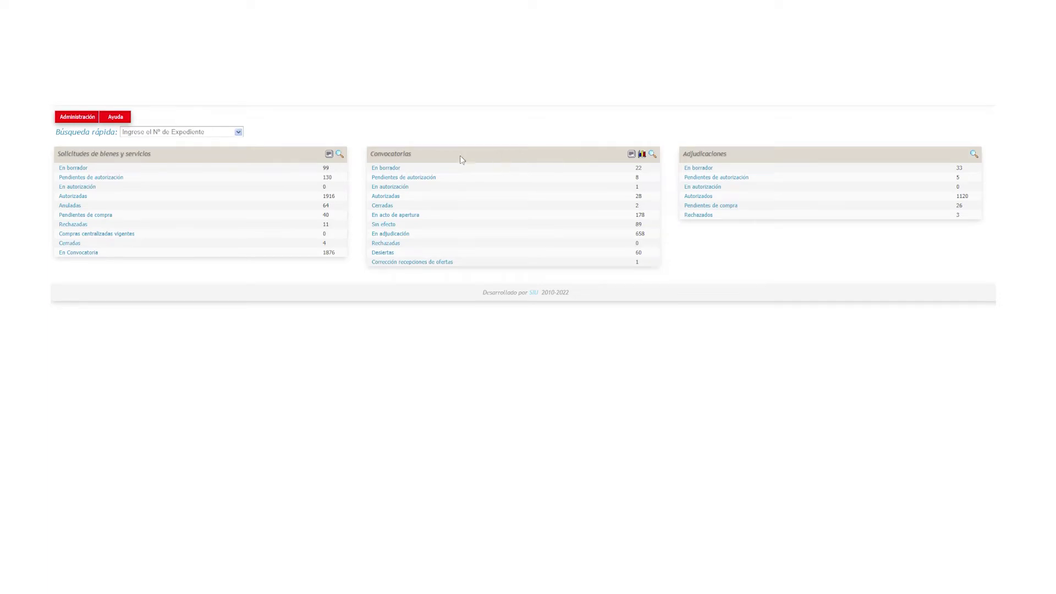
# Search the goods and services requests for request number 88/2022
pyautogui.click(340, 155)
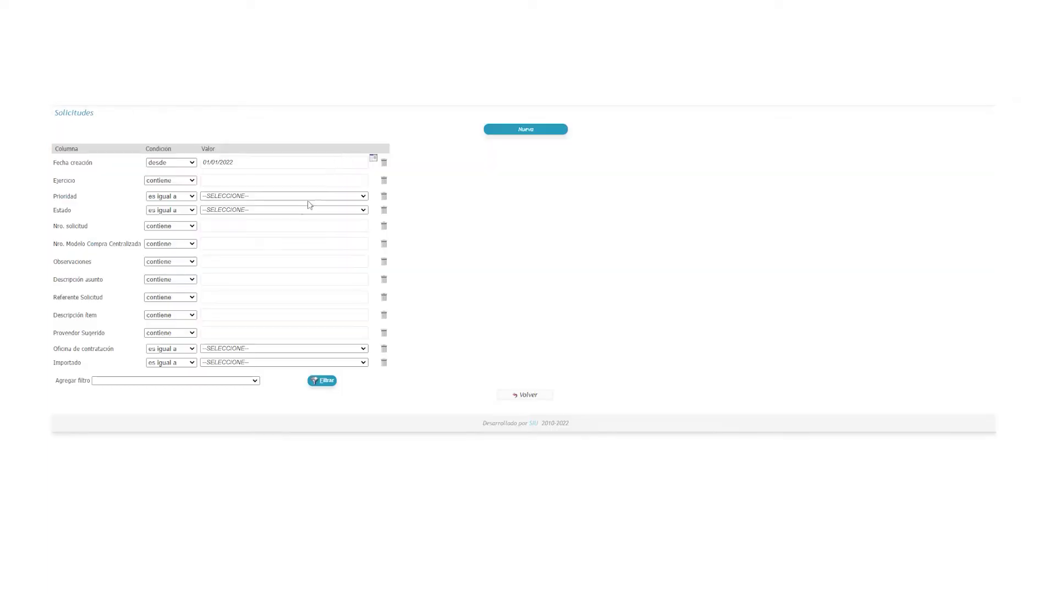
pyautogui.click(238, 226)
pyautogui.write('88/2022')
pyautogui.click(323, 380)
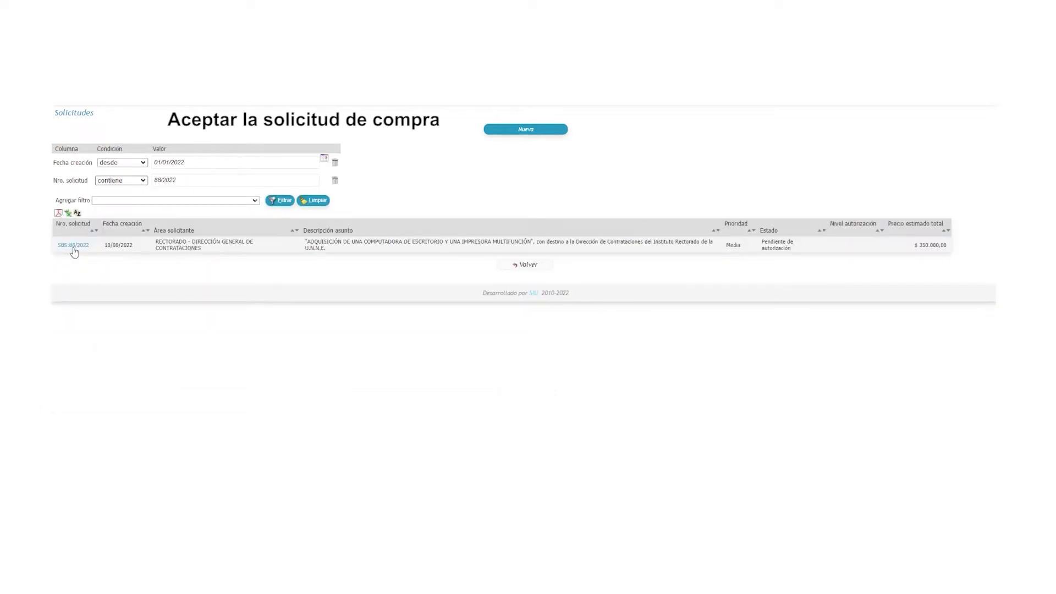
# Open request 88/2022 from the results and authorize it with the status Autorizado
pyautogui.click(73, 245)
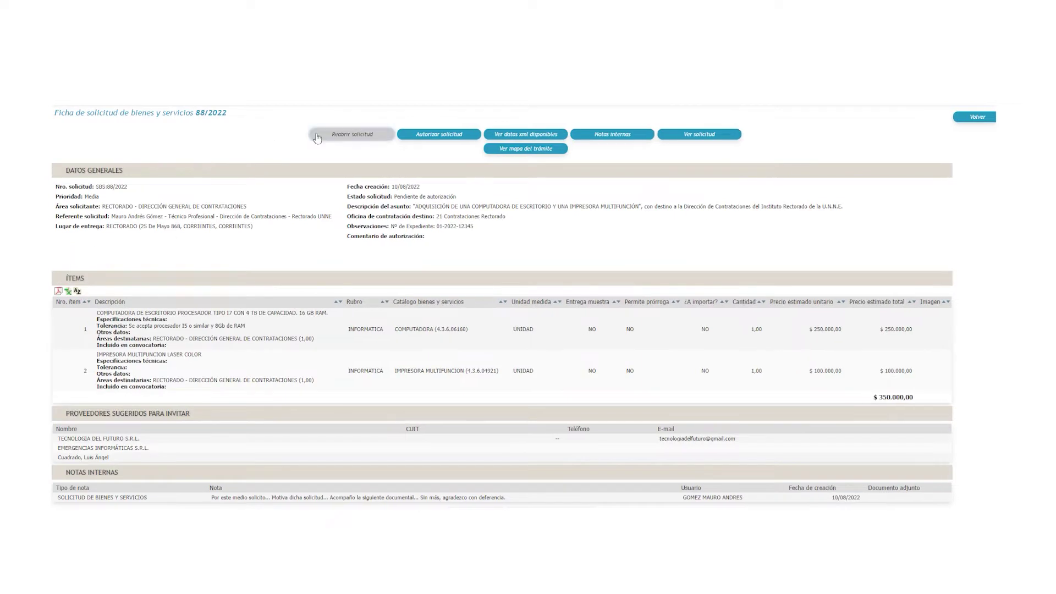
pyautogui.click(431, 136)
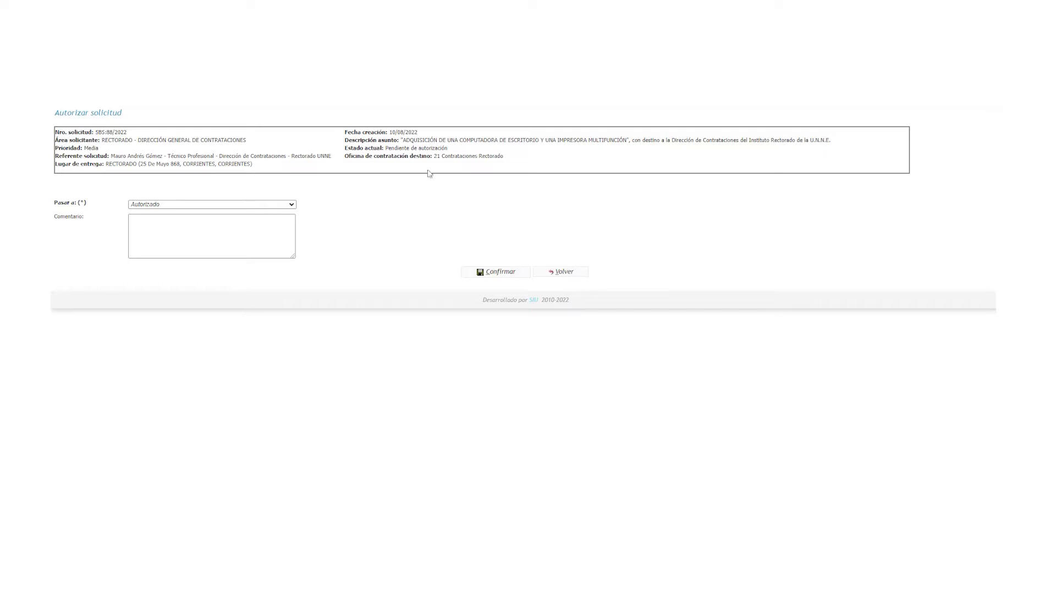
pyautogui.click(486, 275)
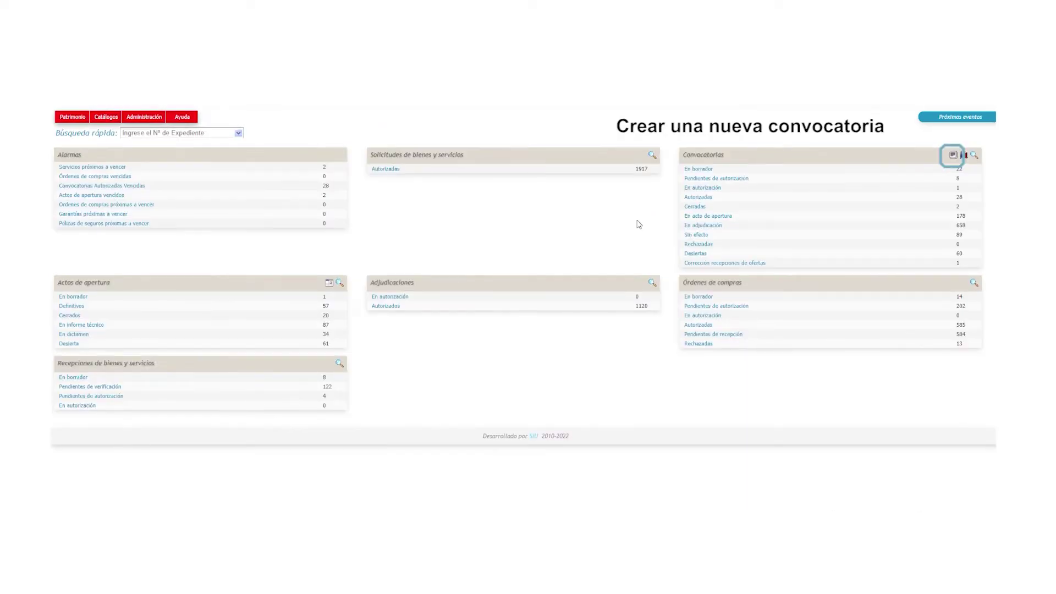
# Create a new convocatoria described as "ADQUISICIÓN DE UNA COMPUTADORA DE ESCRITORIO Y UNA IMPRESORA MULTIFUNCIÓN", con destino a la Dirección de Contrataciones del Instituto Rectorado UNNE
pyautogui.click(954, 159)
pyautogui.click(210, 188)
pyautogui.write('"AD')
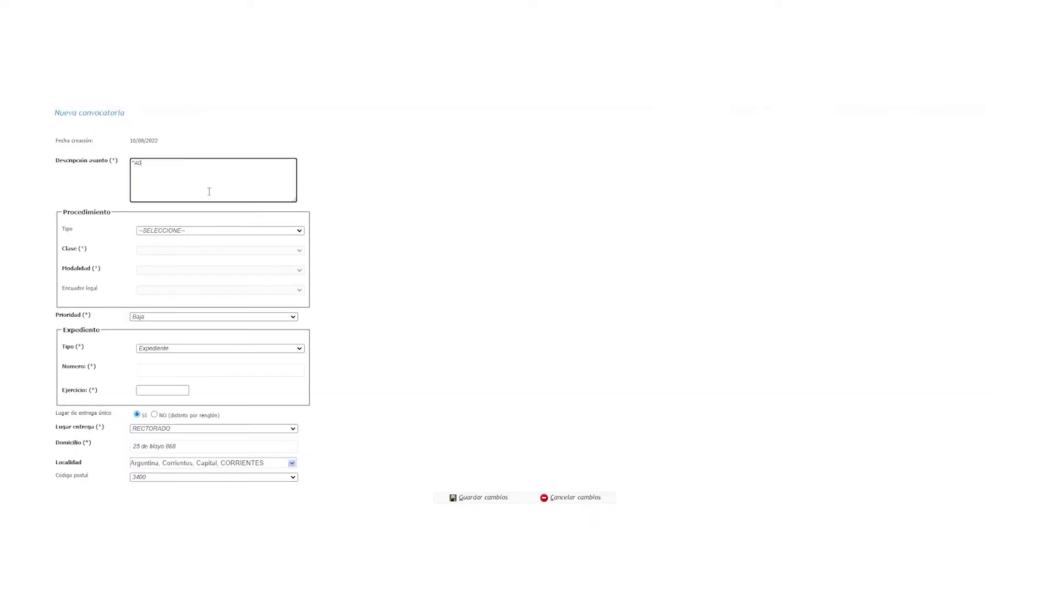
pyautogui.write('QUISICIÓN DE UNA COMPUTADORA DE ESCRITORIO Y UNA IMPRESORA MULTIFUNCIÓN", c')
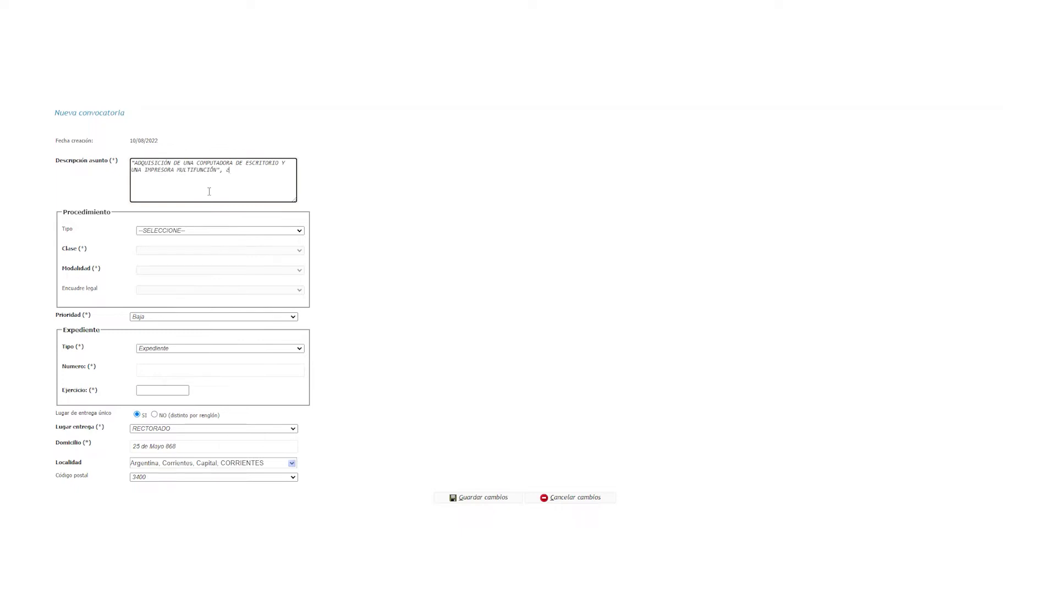
pyautogui.write('on destino a La Dirección de Contrataciones del Instituto Rectorado UNNE')
pyautogui.click(337, 194)
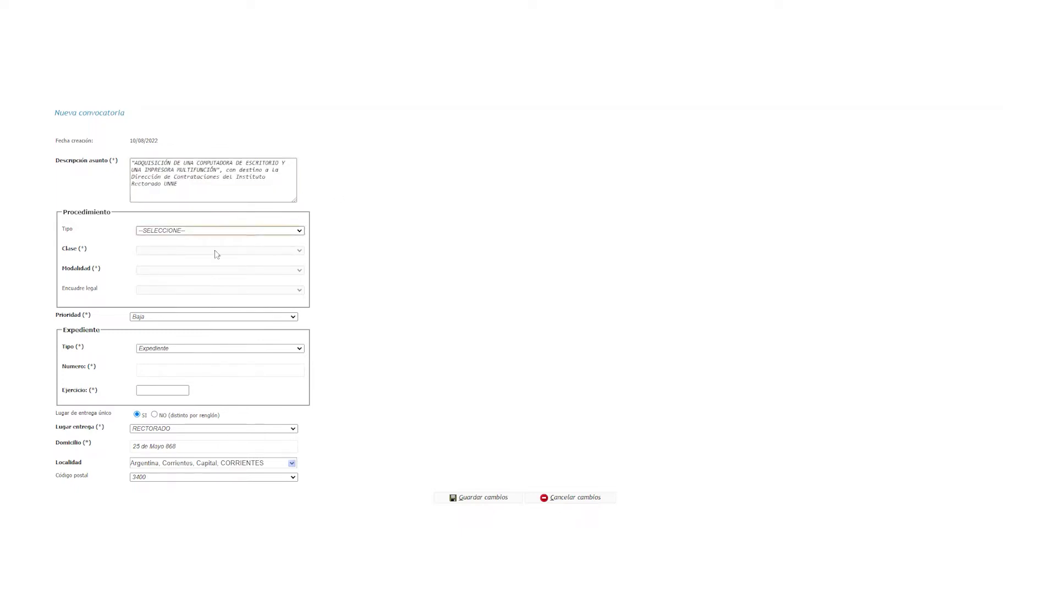
# Set the procedure to Contratación Directa por Compulsa Abreviada, motive Por monto, class De Bajo Monto, Sin Modalidad, legal framework 1030/16
pyautogui.click(250, 235)
pyautogui.click(170, 306)
pyautogui.click(220, 258)
pyautogui.click(212, 278)
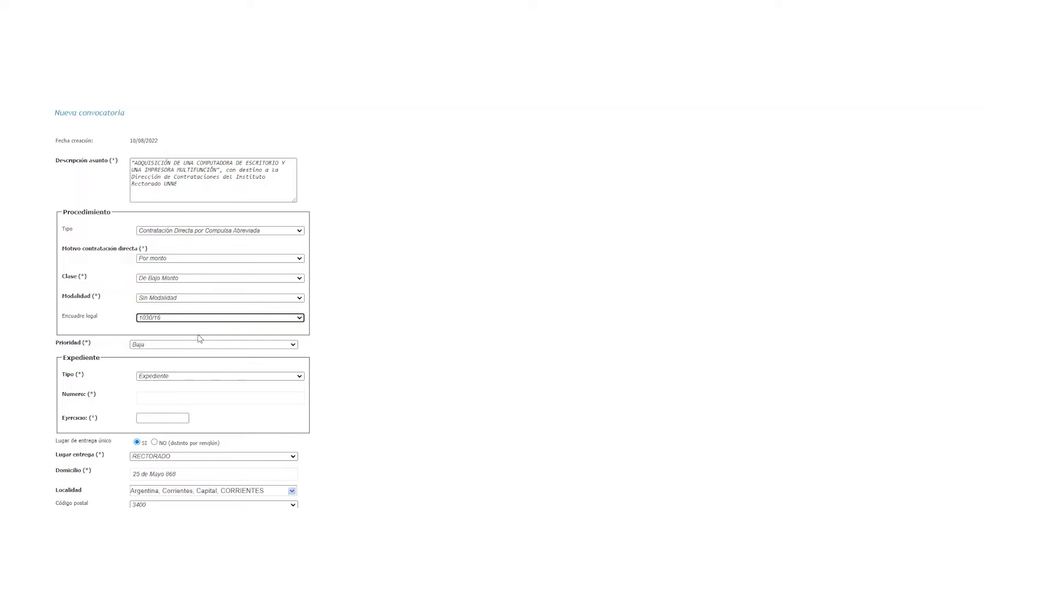
pyautogui.click(157, 345)
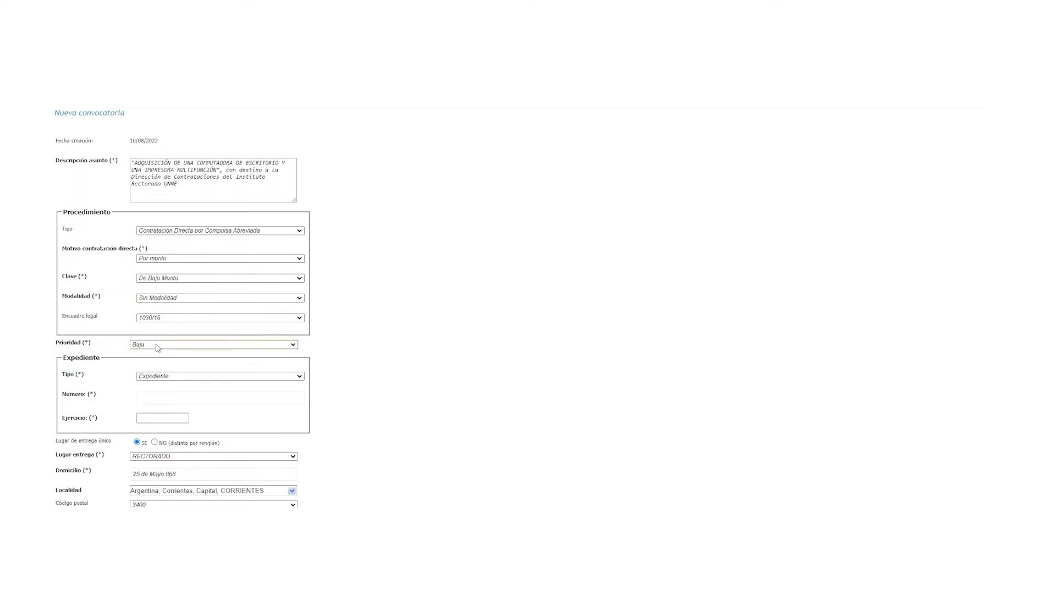
pyautogui.click(156, 347)
pyautogui.click(171, 349)
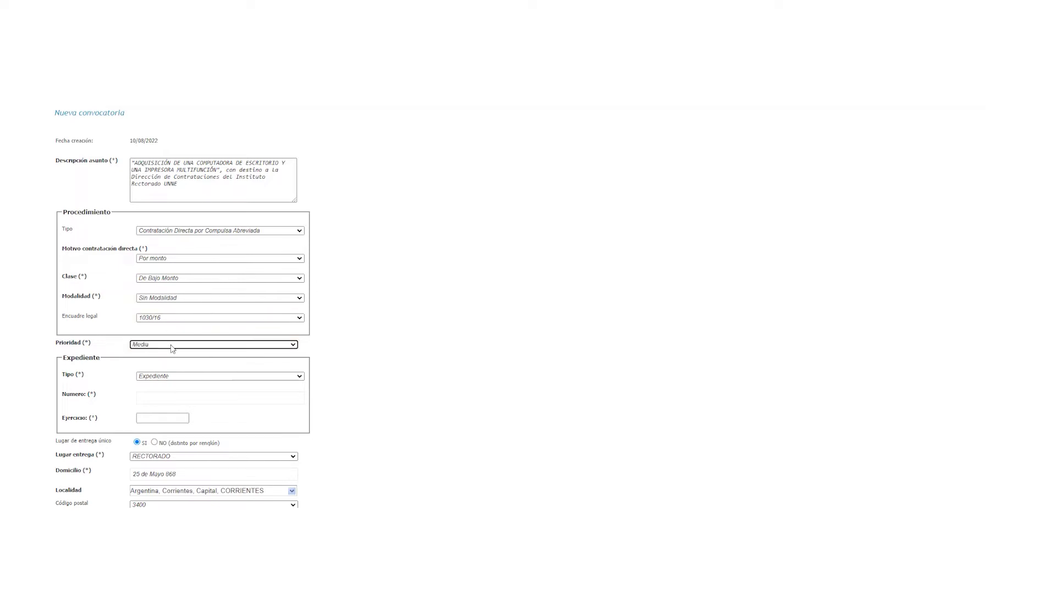
pyautogui.click(167, 402)
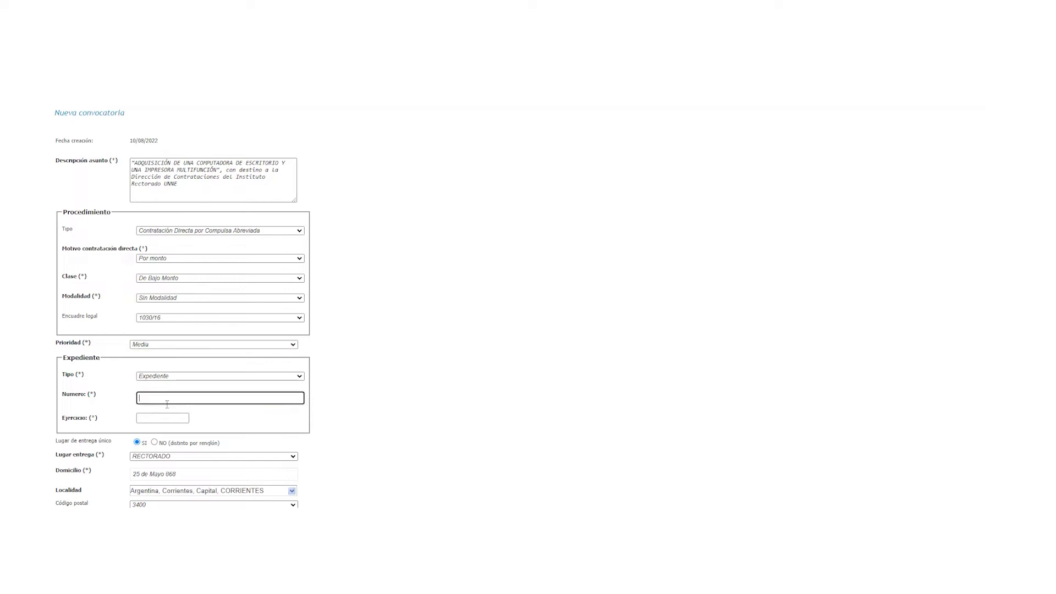
pyautogui.write('01-2022-12345')
pyautogui.click(163, 421)
pyautogui.write('2022')
# Set the single delivery place option to SI and save the new convocatoria
pyautogui.scroll(-1, 436, 365)
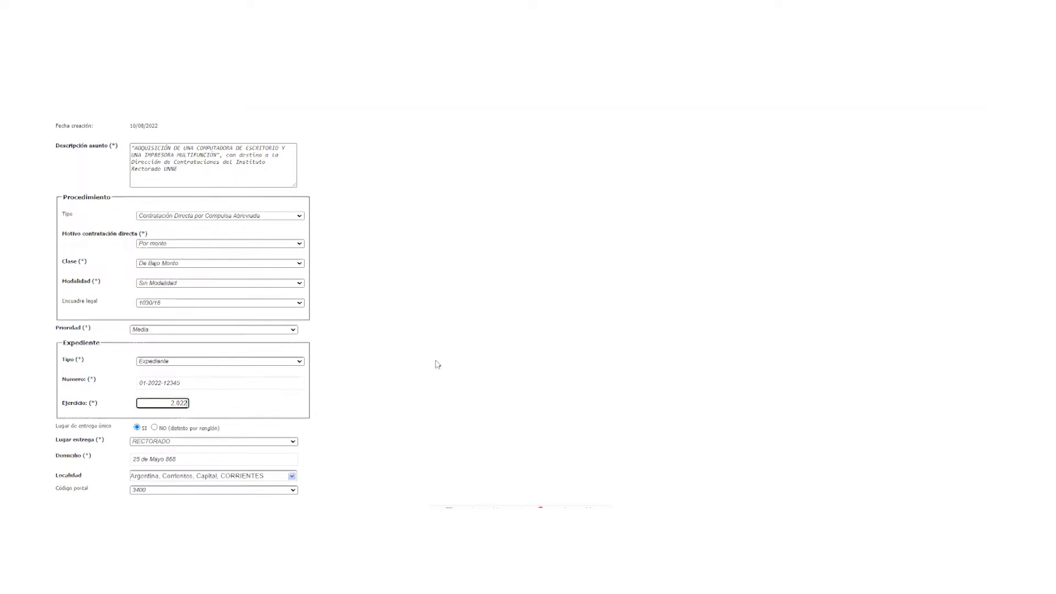
pyautogui.click(154, 442)
pyautogui.moveTo(170, 443); pyautogui.dragTo(199, 443)
pyautogui.click(137, 442)
pyautogui.click(332, 442)
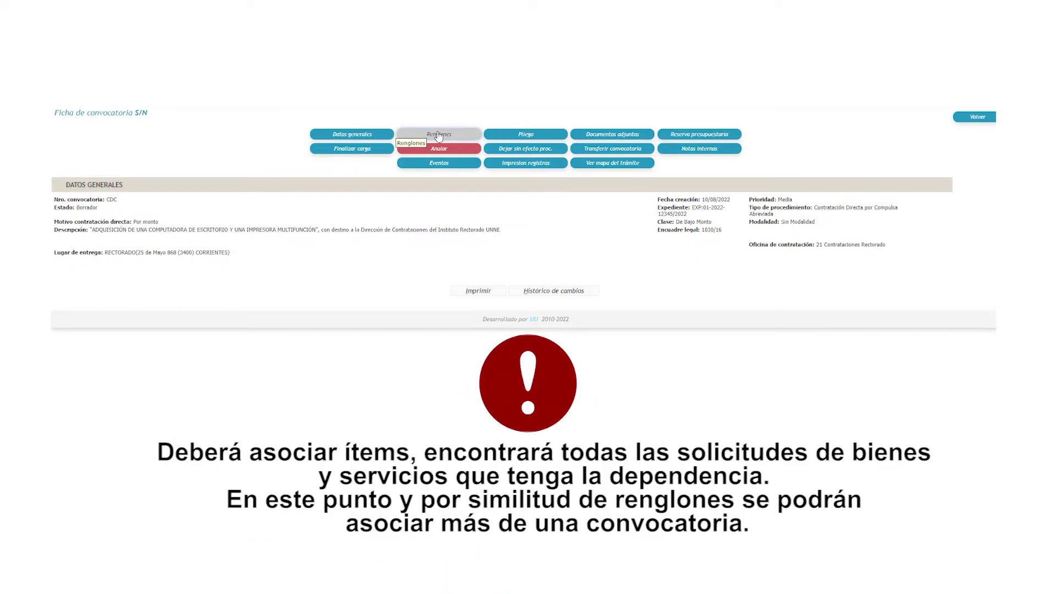
# Associate all items of request 88/2022 with the convocatoria's line items
pyautogui.click(438, 136)
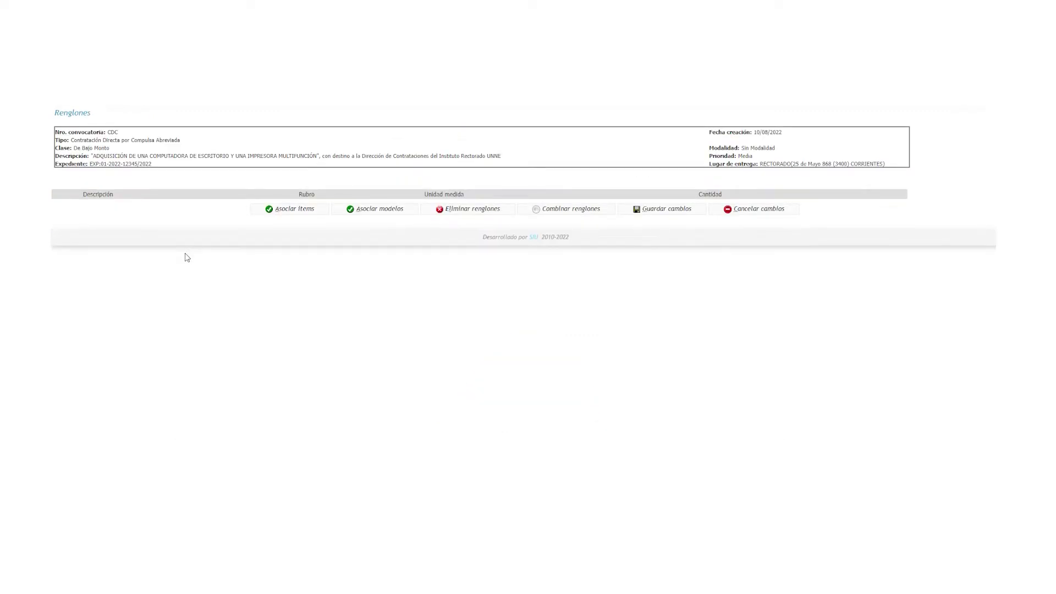
pyautogui.click(271, 211)
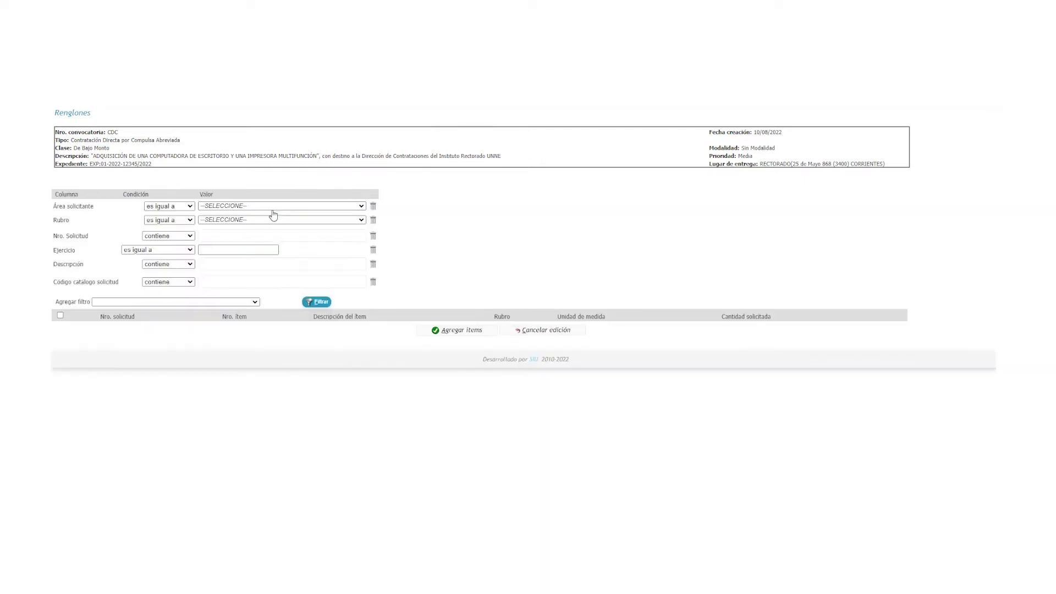
pyautogui.click(237, 240)
pyautogui.write('88/2022')
pyautogui.click(317, 301)
pyautogui.click(60, 242)
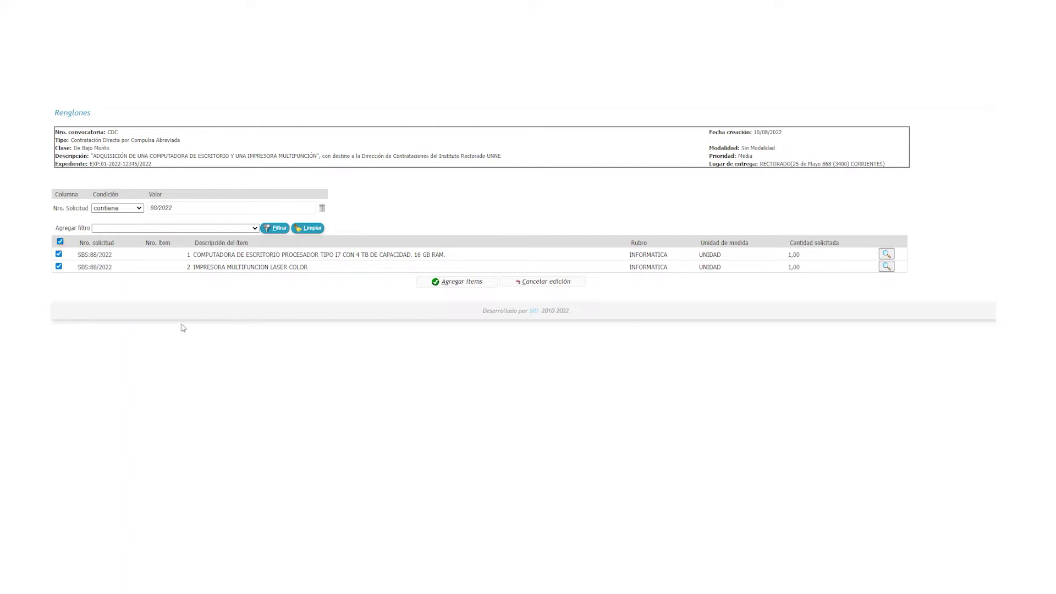
pyautogui.click(447, 282)
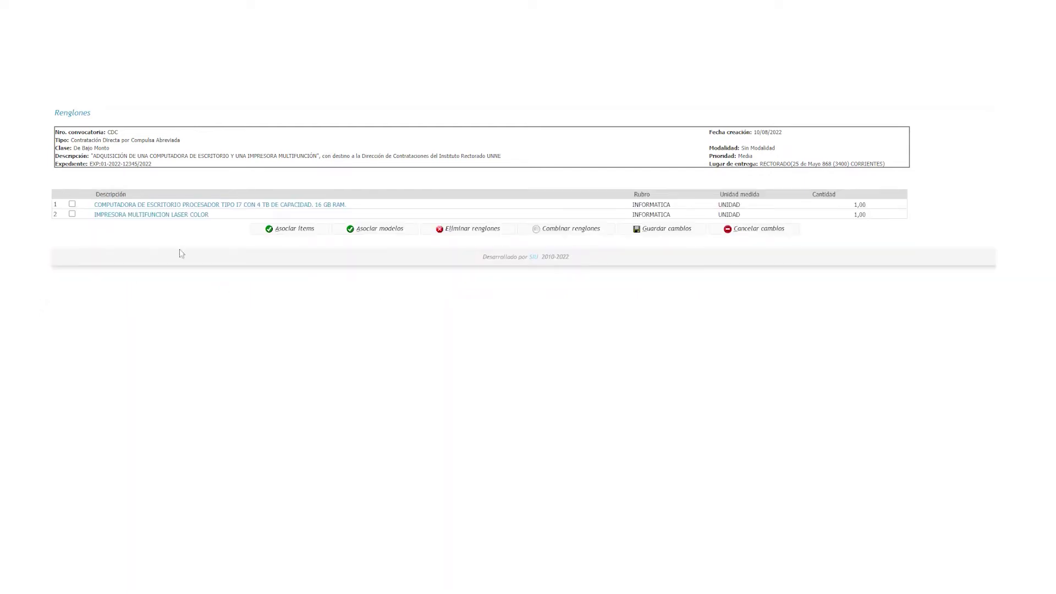
# Open the desktop computer line item and review its description and details
pyautogui.click(141, 209)
pyautogui.moveTo(220, 208); pyautogui.dragTo(121, 201)
pyautogui.click(256, 442)
pyautogui.scroll(-2, 257, 441)
# List the available request items without filters and associate the NOTEBOOKS item of request 73/2022 with the convocatoria
pyautogui.click(279, 229)
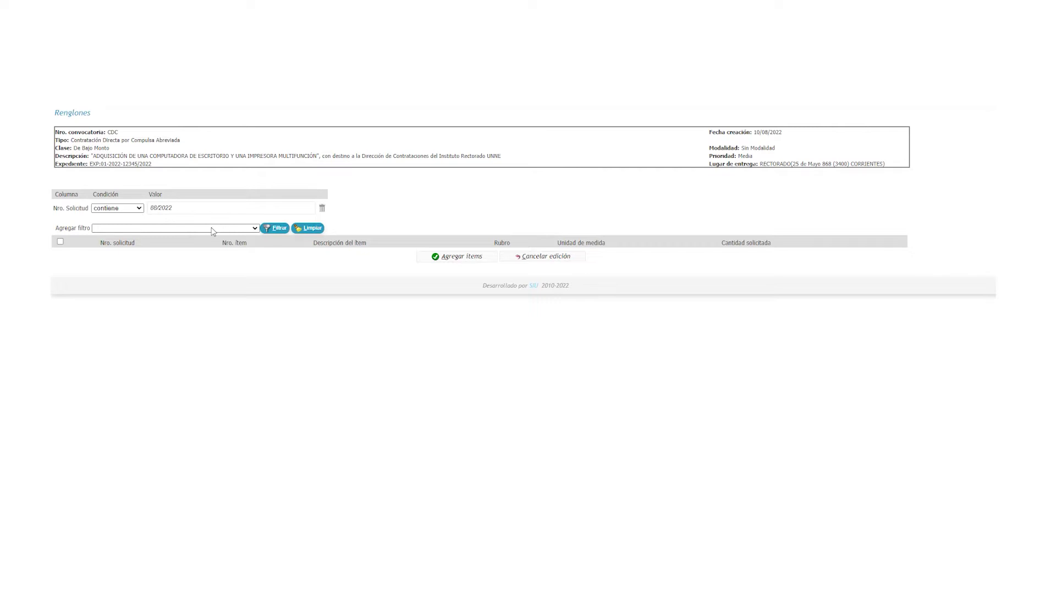
pyautogui.click(274, 228)
pyautogui.click(316, 228)
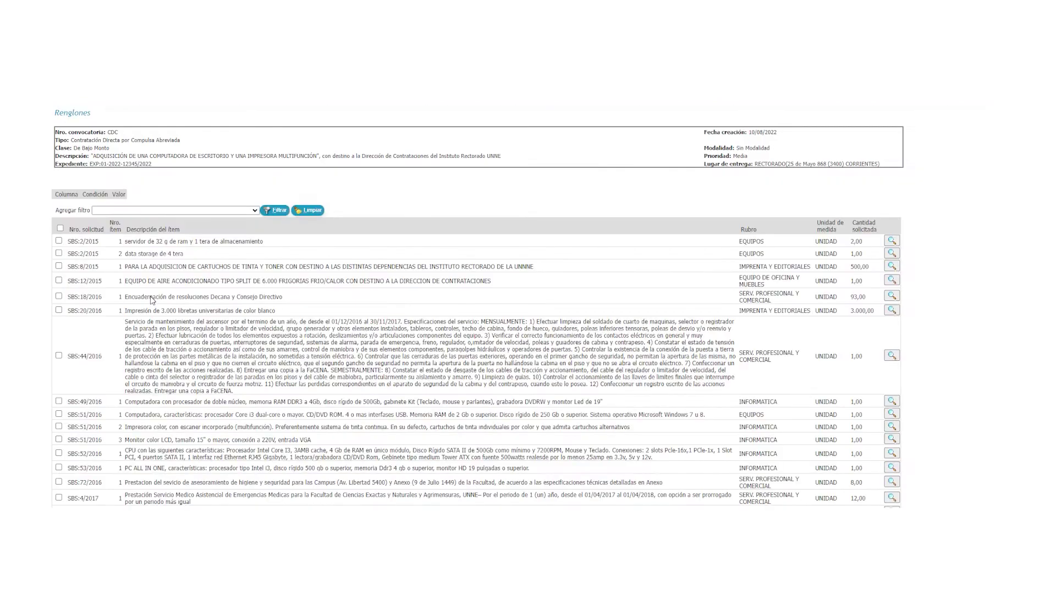
pyautogui.scroll(-20, 152, 299)
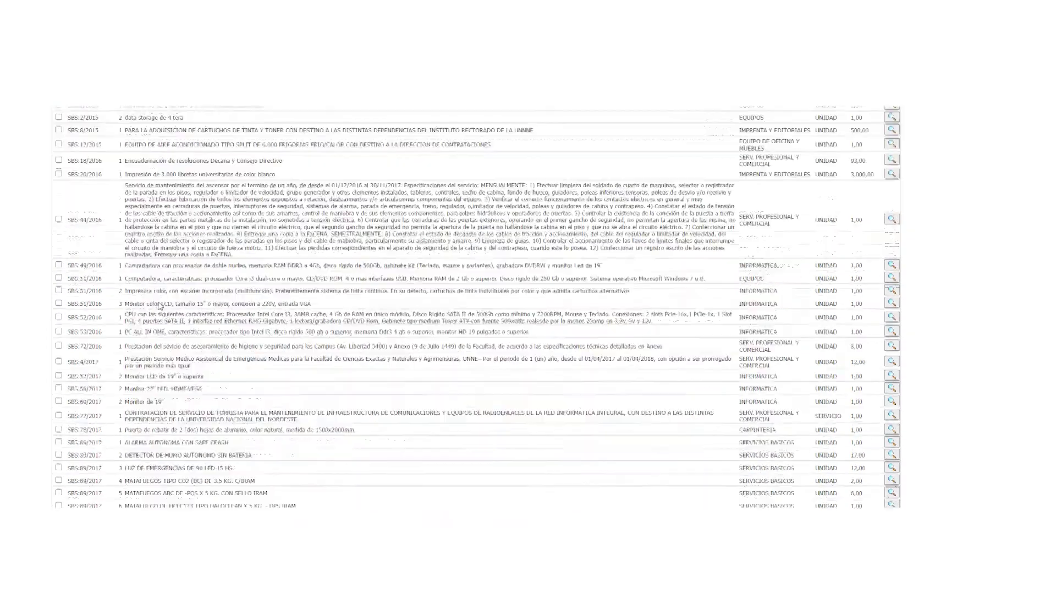
pyautogui.scroll(-20, 159, 306)
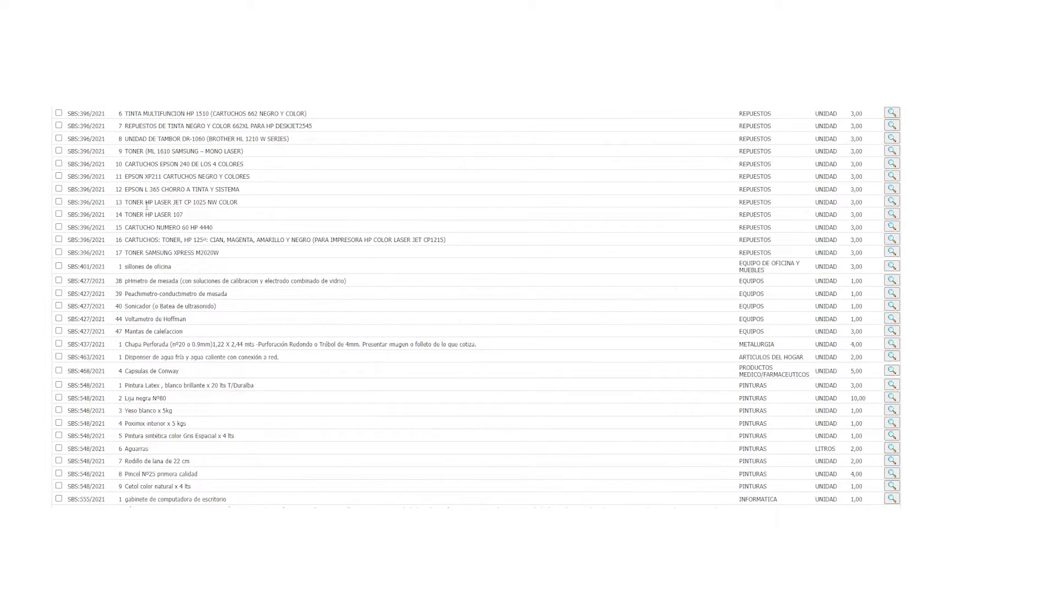
pyautogui.scroll(-3, 146, 206)
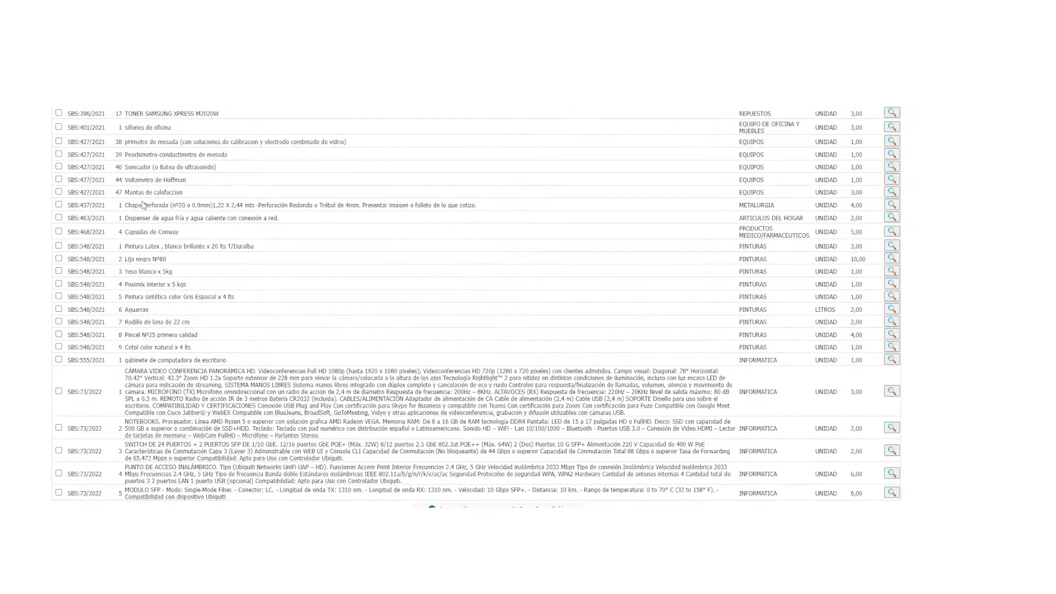
pyautogui.click(59, 427)
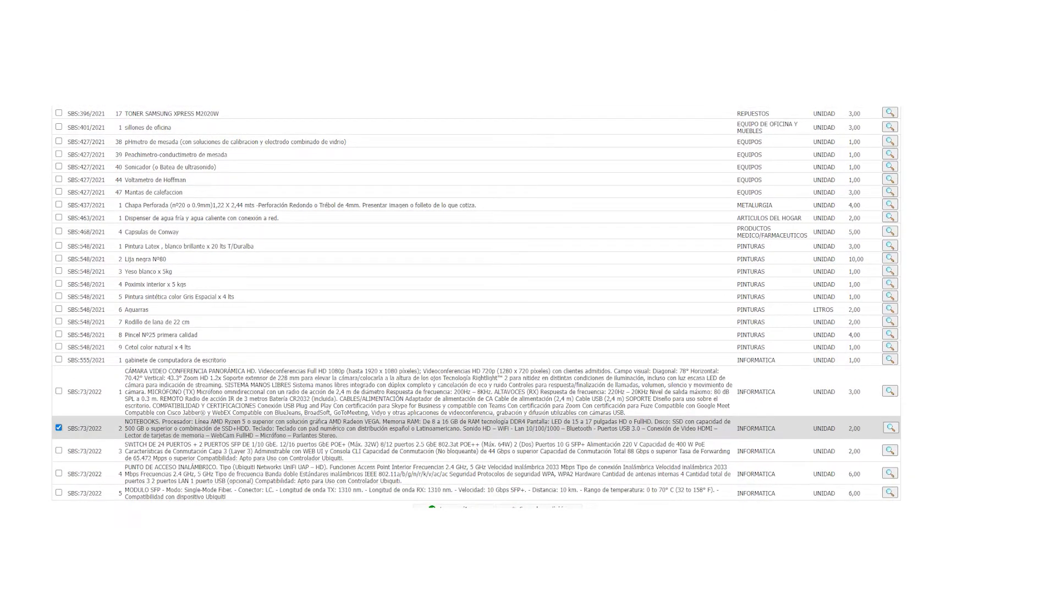
pyautogui.click(440, 505)
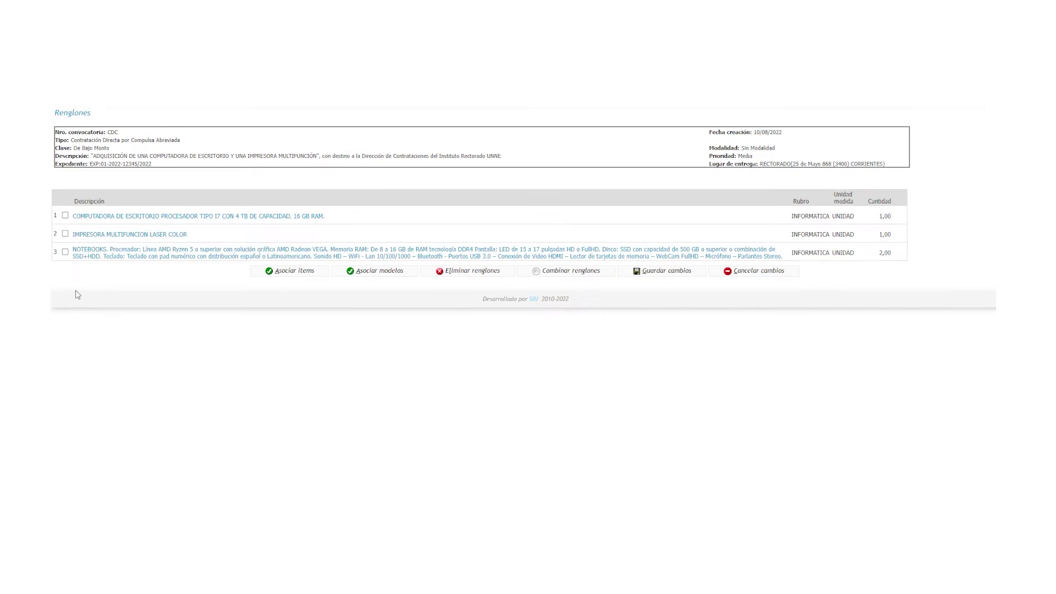
# Filter the available items by description "computadora" and associate the computer item of request 51/2016
pyautogui.click(280, 273)
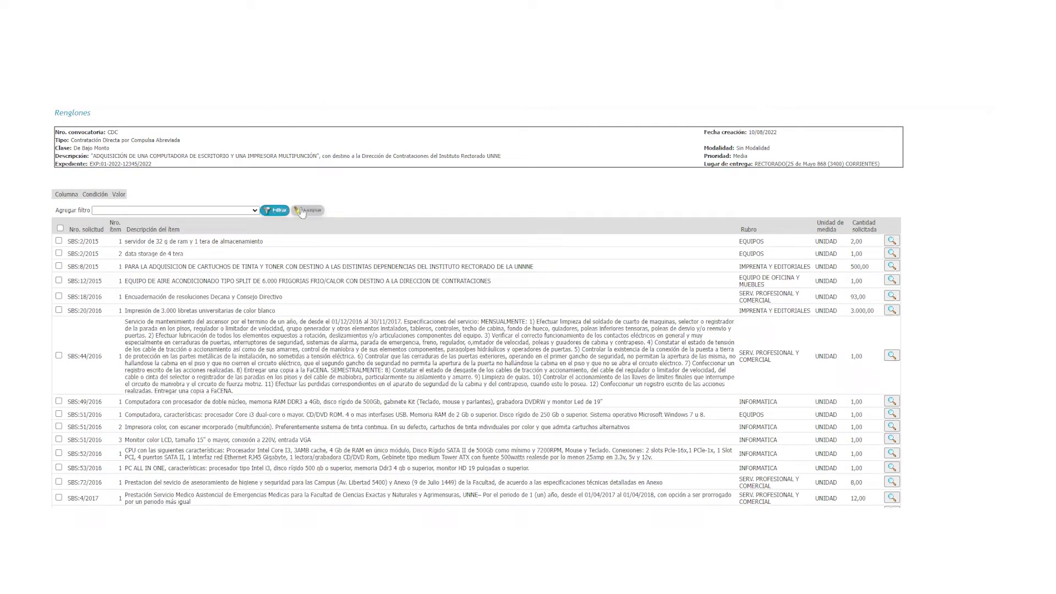
pyautogui.click(308, 211)
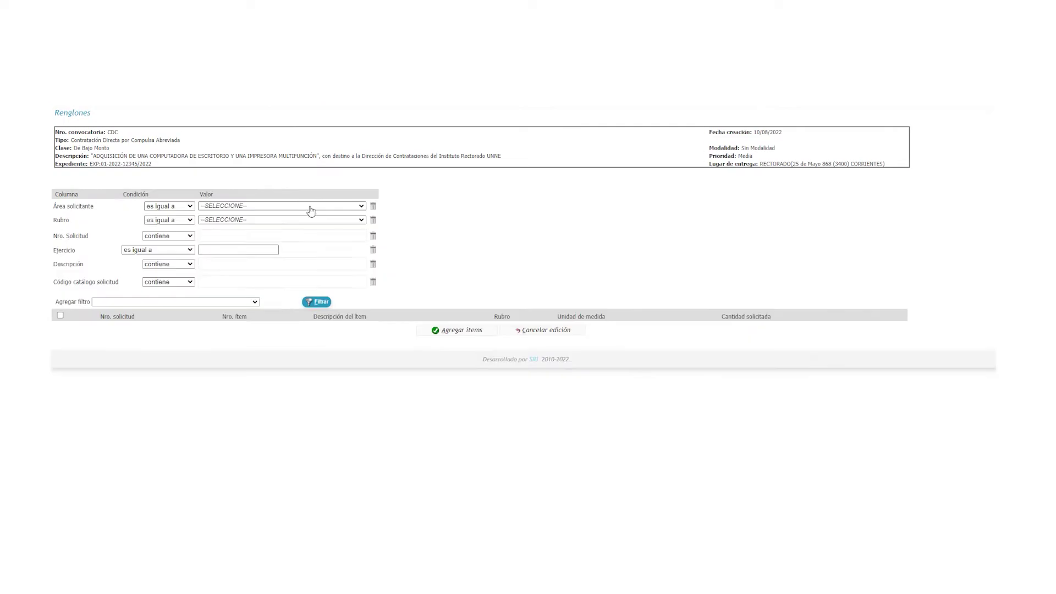
pyautogui.click(247, 264)
pyautogui.write('computadora')
pyautogui.click(316, 301)
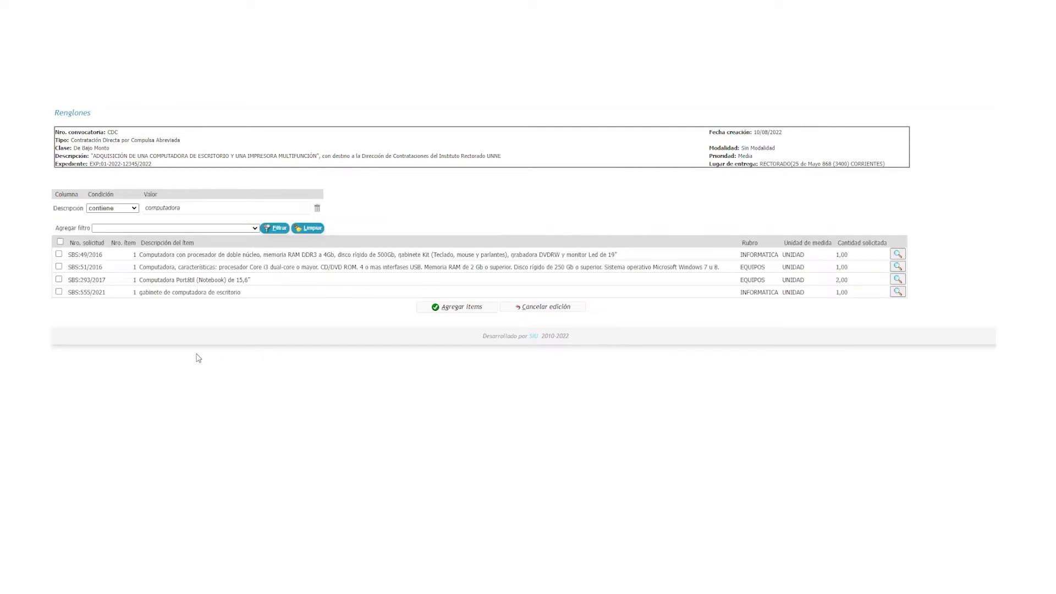
pyautogui.click(59, 266)
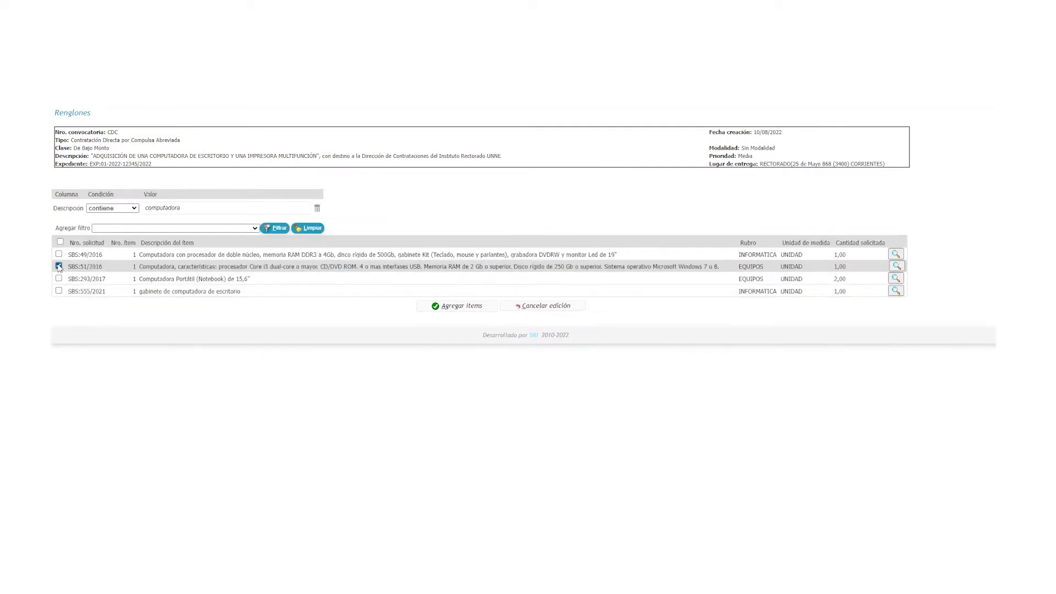
pyautogui.click(471, 306)
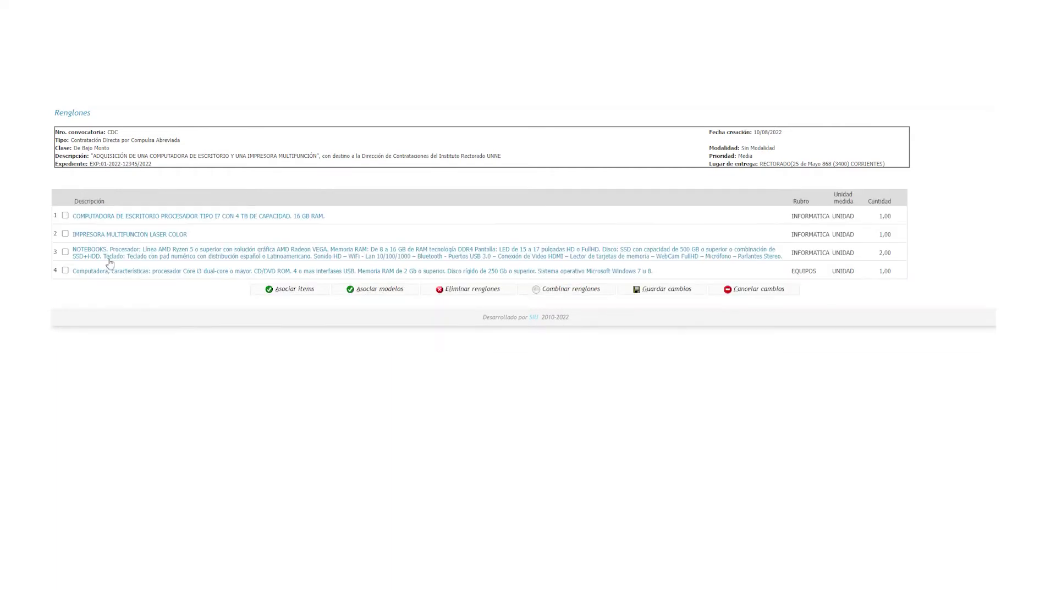
# Combine line 4, the Core i3 computer, with line 1, the I7 desktop computer
pyautogui.click(65, 270)
pyautogui.click(65, 217)
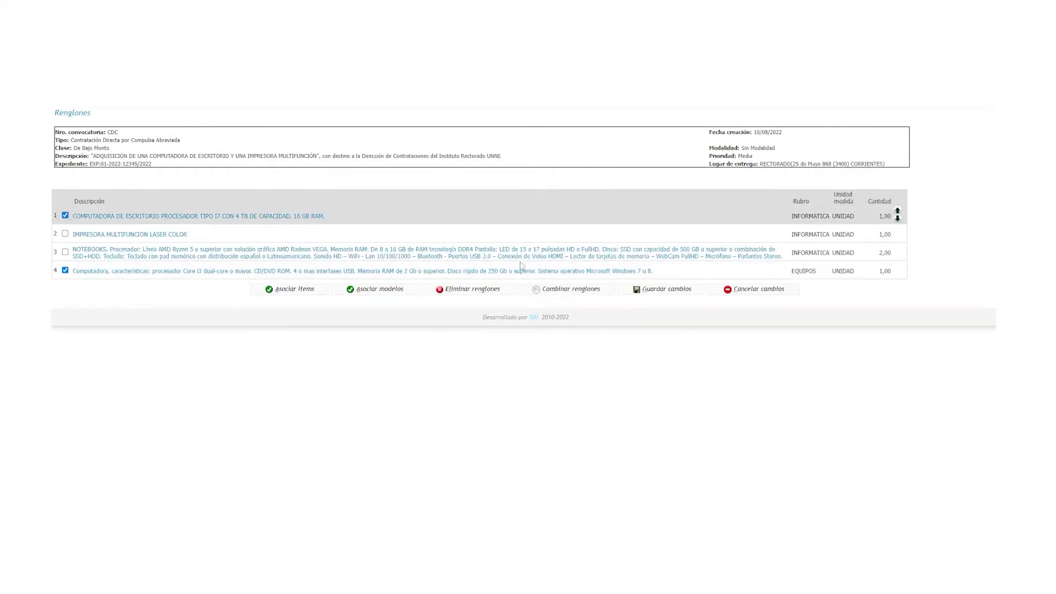
pyautogui.click(567, 294)
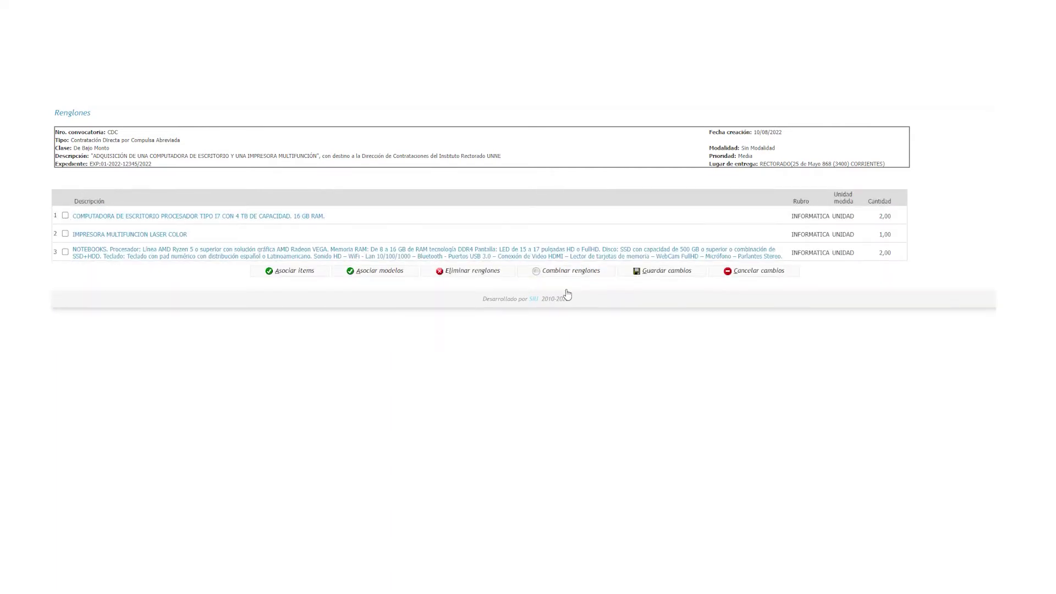
# Open the combined desktop computer line and separate the Core i3 computer item back into its own line
pyautogui.click(131, 217)
pyautogui.scroll(-3, 130, 222)
pyautogui.click(142, 217)
pyautogui.click(875, 482)
pyautogui.click(566, 130)
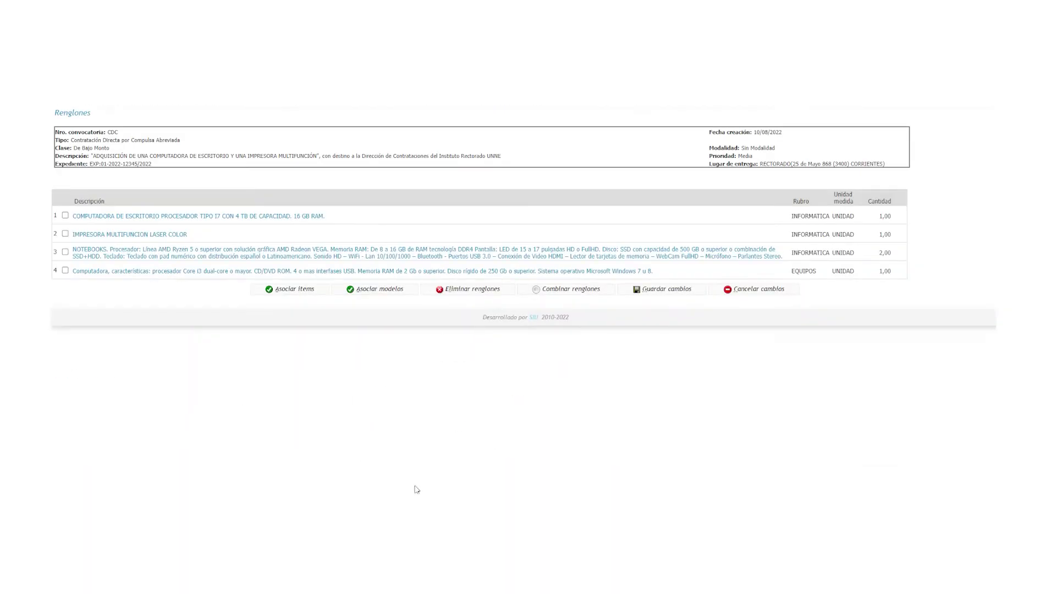
# Delete line 4, the Core i3 computer, from the convocatoria's line items and save the changes
pyautogui.click(65, 270)
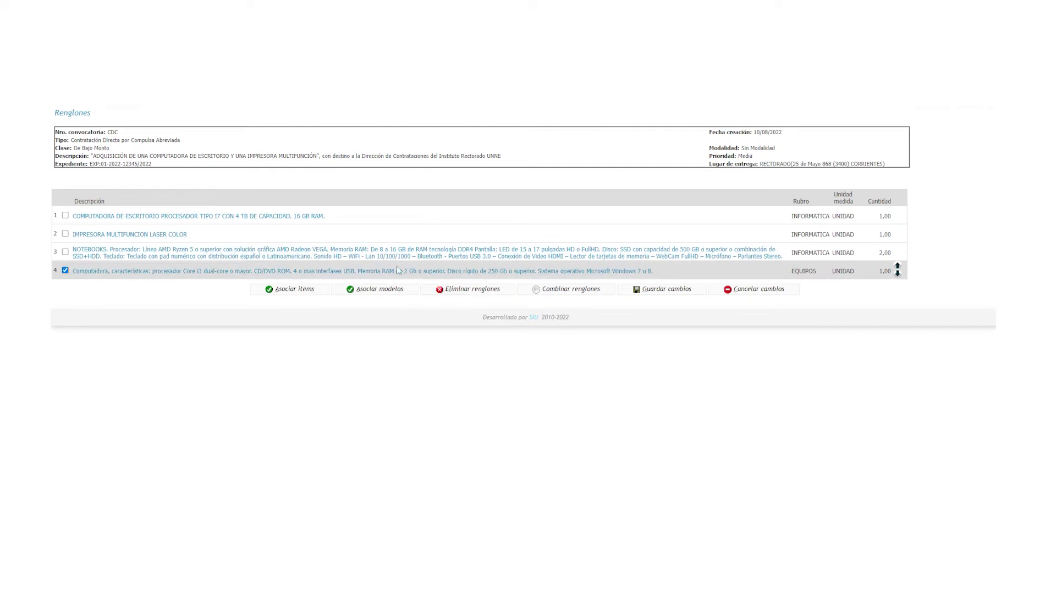
pyautogui.click(485, 292)
pyautogui.click(566, 131)
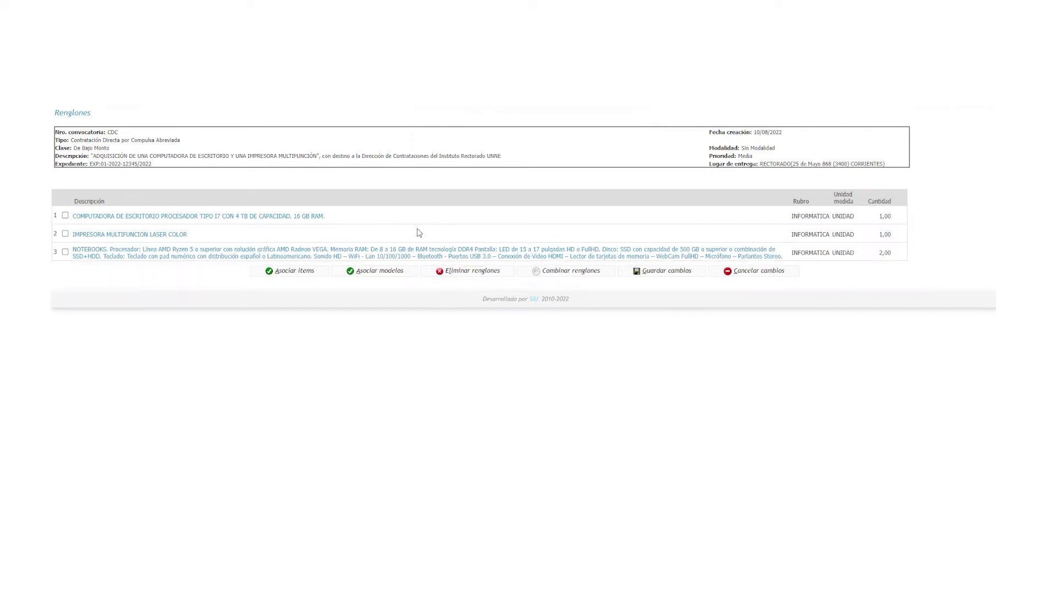
pyautogui.click(638, 273)
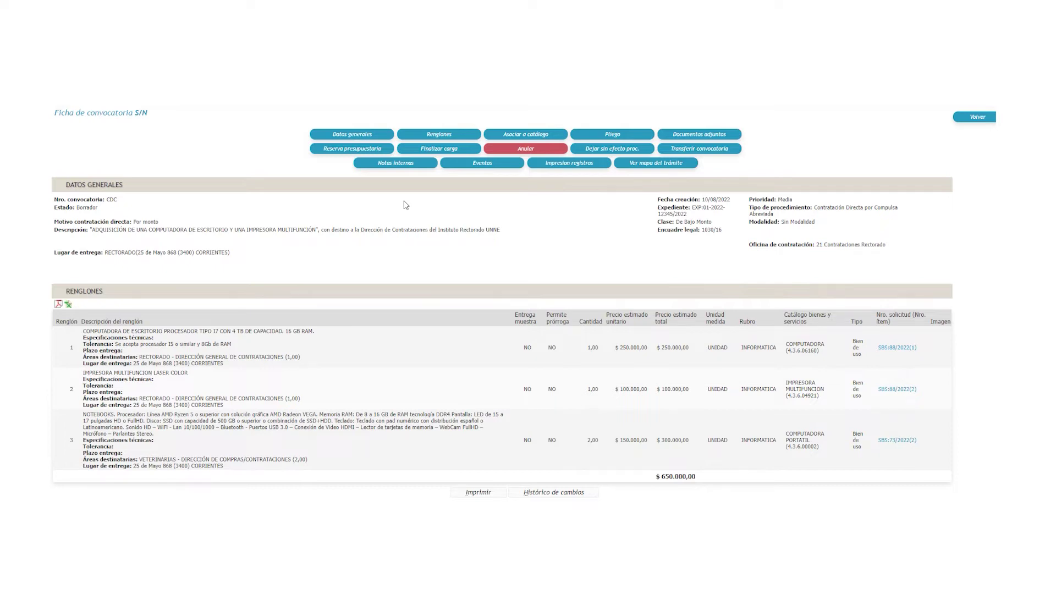
# Change line 1's catalogue association to COMPUTADORA DE OFICINA (4.3.6.00001) and save the changes
pyautogui.click(525, 134)
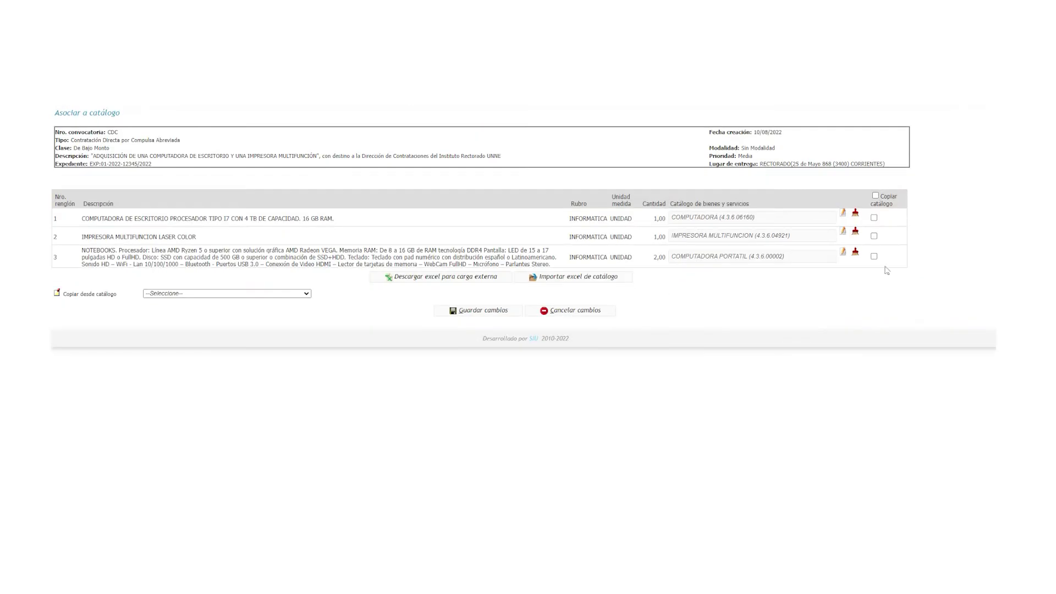
pyautogui.click(843, 213)
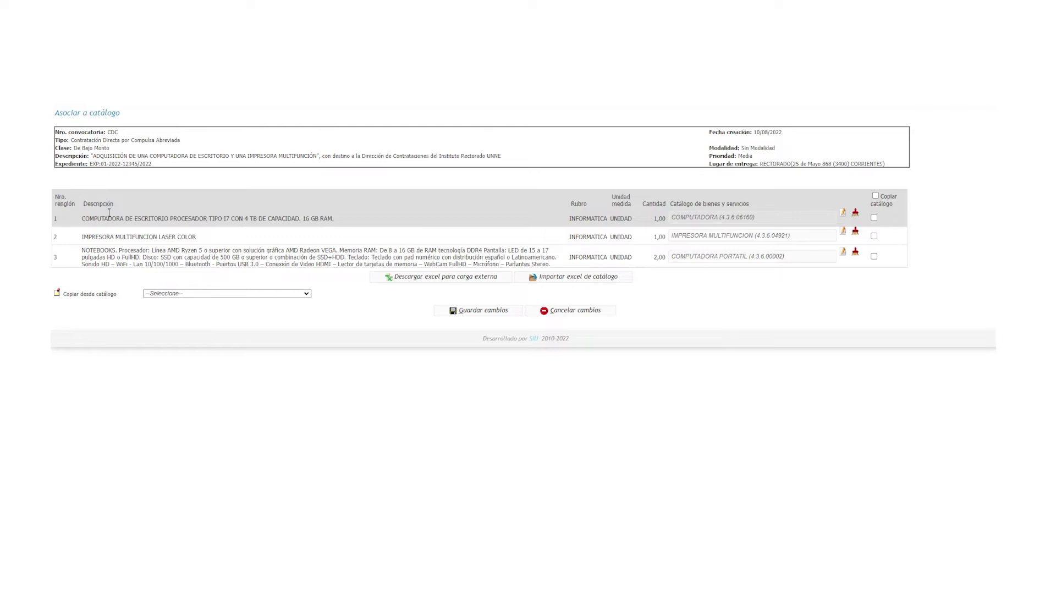
pyautogui.click(461, 314)
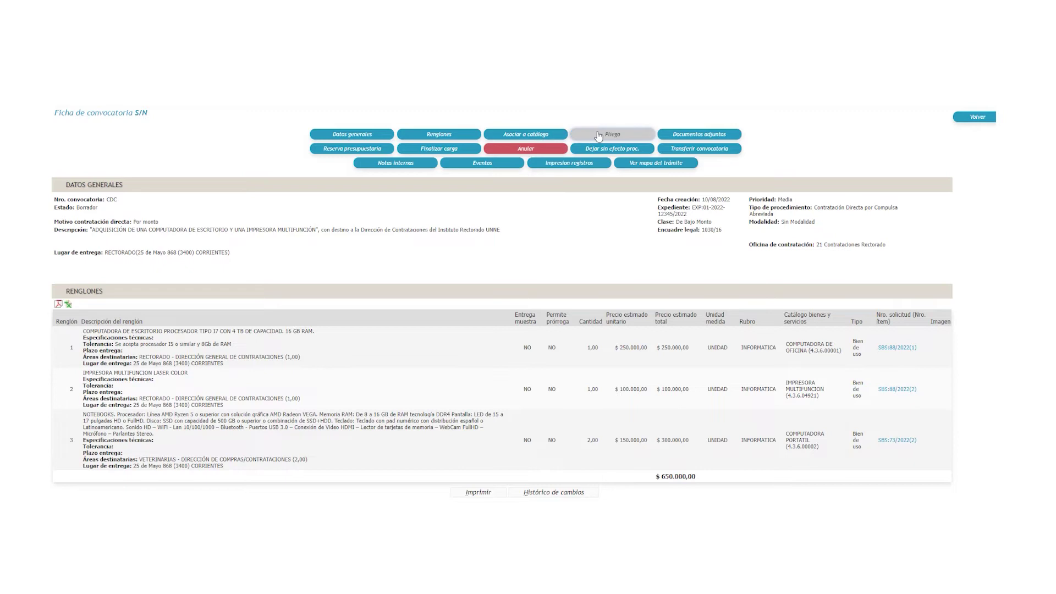
# In the pliego, set the pickup and consultation deadlines to "HASTA LAS 11 HORAS DEL 19 DE AGOSTO DE 2022" and its cost to $ 0,00
pyautogui.click(598, 136)
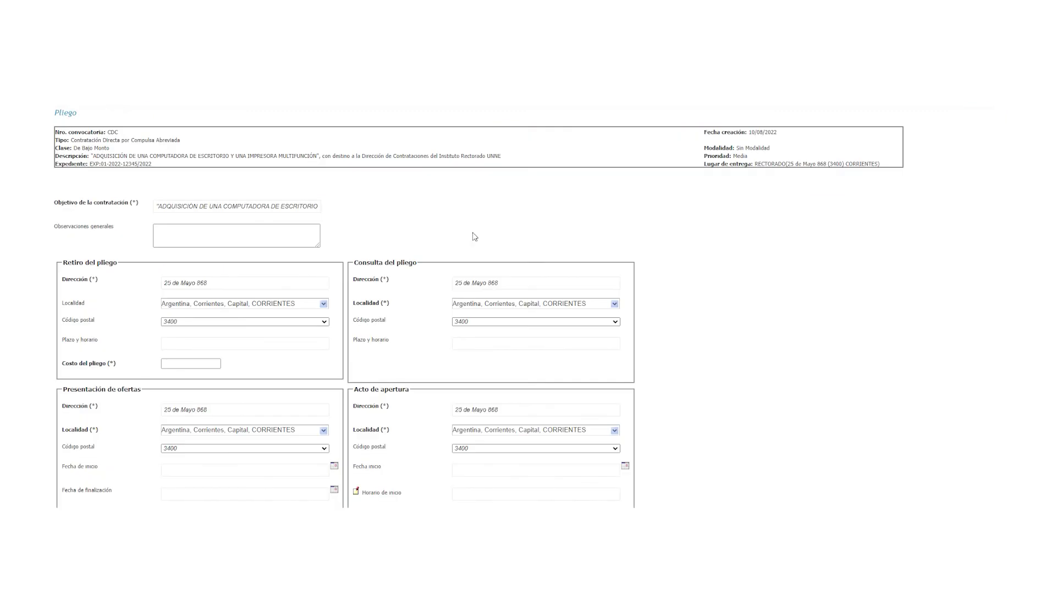
pyautogui.scroll(-2, 321, 259)
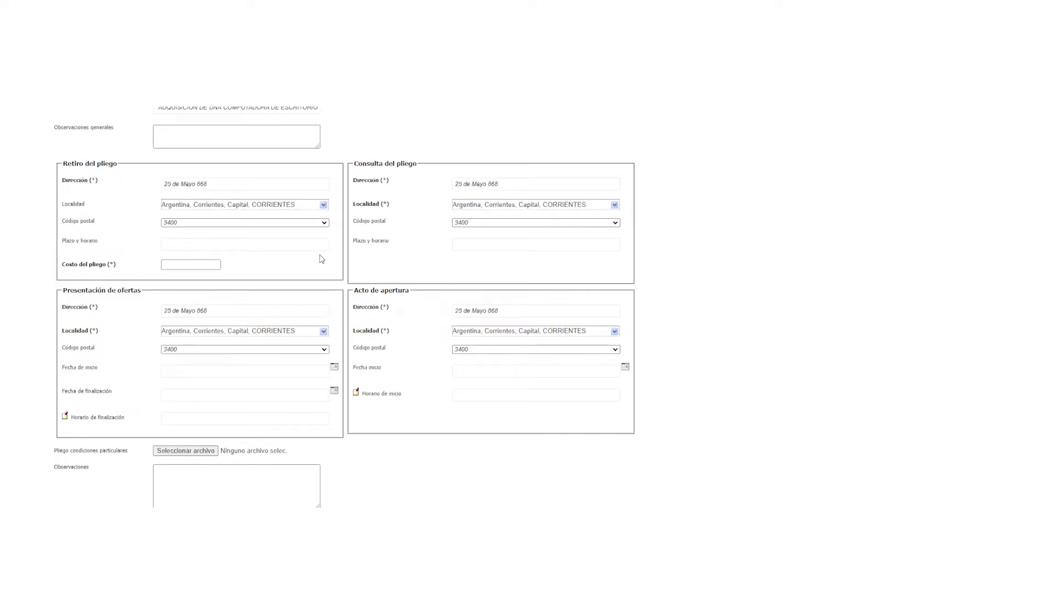
pyautogui.click(203, 242)
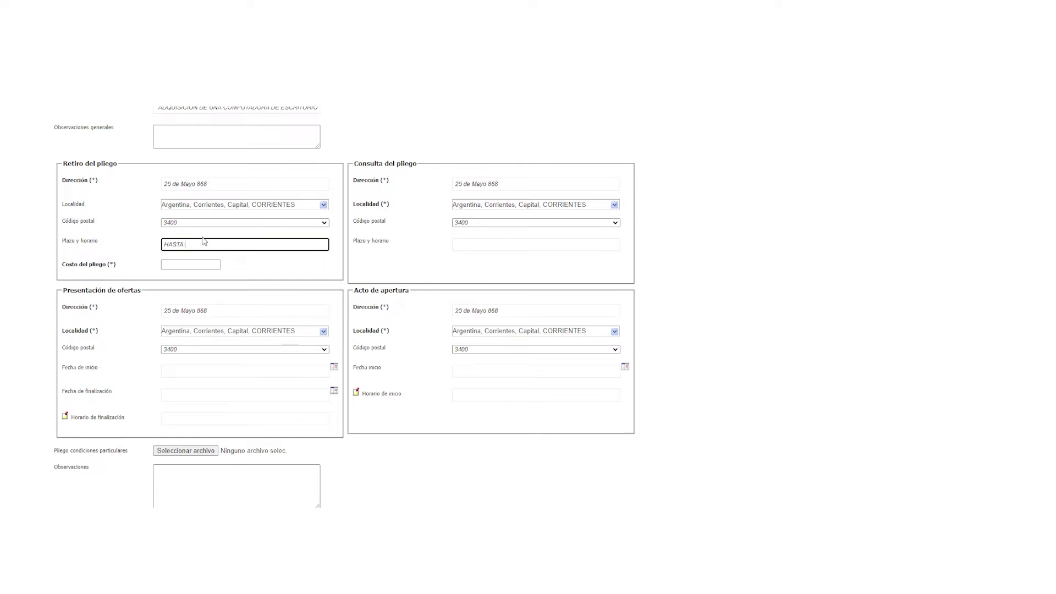
pyautogui.write('HASTA LAS 12 HORAS DEL 19 DE AGOSTO DE 2022')
pyautogui.hotkey('ctrl', 'a')
pyautogui.hotkey('ctrl', 'c')
pyautogui.click(467, 245)
pyautogui.hotkey('ctrl', 'v')
pyautogui.moveTo(62, 164); pyautogui.dragTo(126, 172)
pyautogui.click(168, 251)
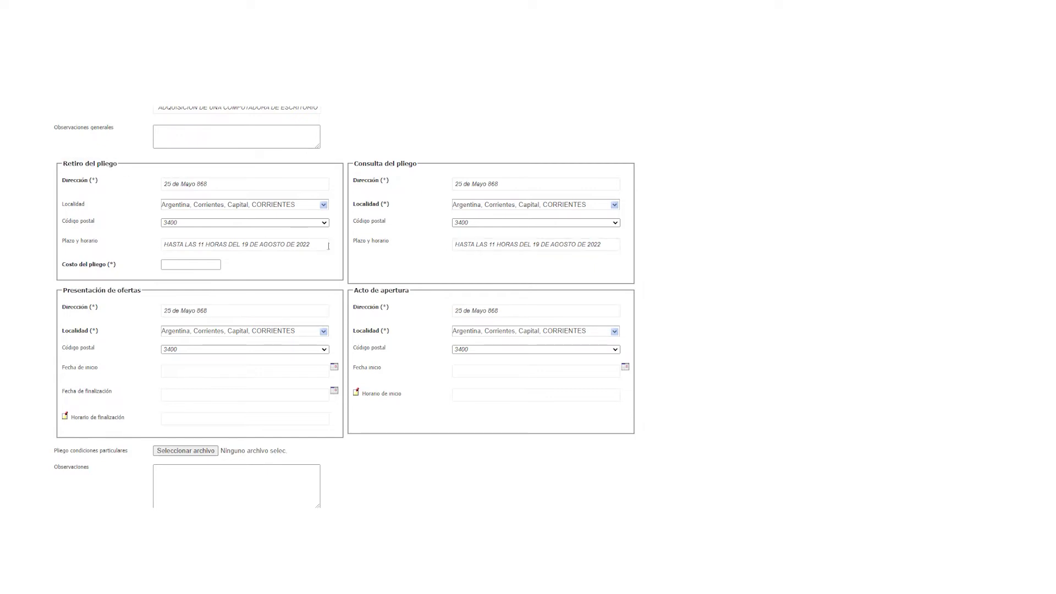
pyautogui.moveTo(354, 163); pyautogui.dragTo(417, 164)
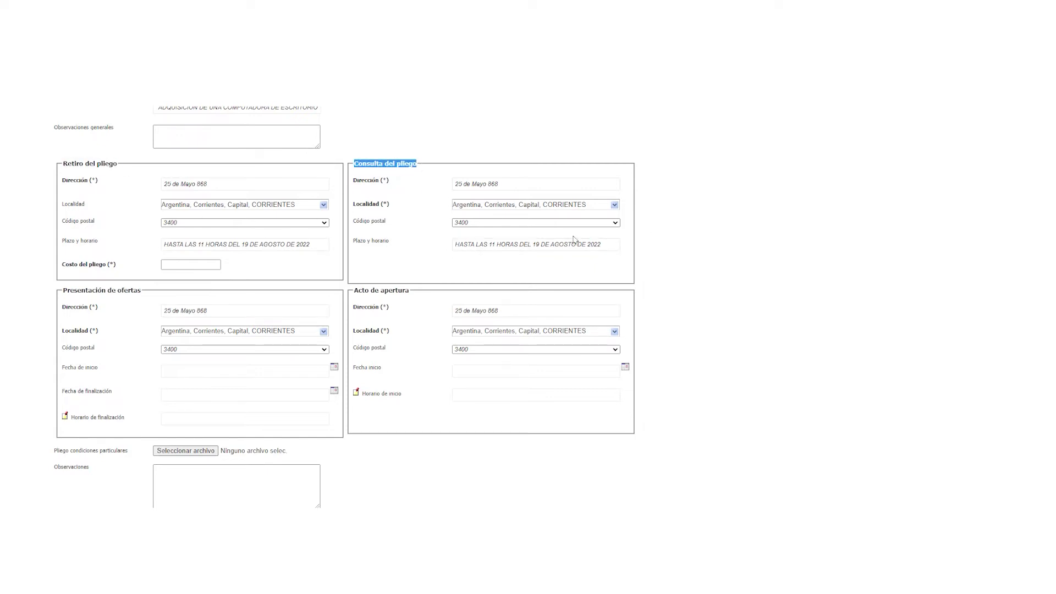
pyautogui.click(212, 267)
pyautogui.click(249, 268)
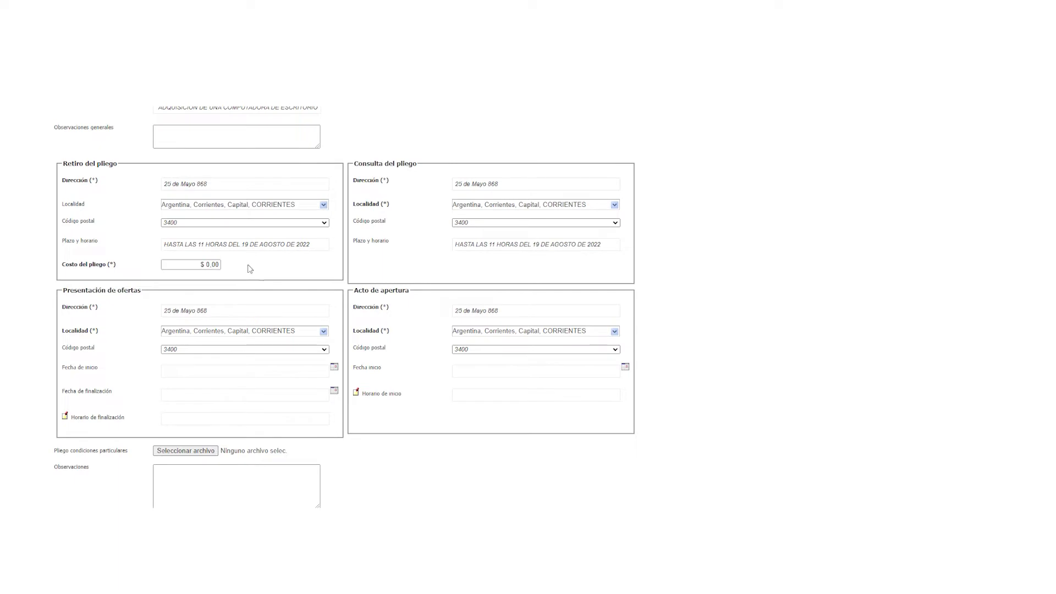
# Set offer submission from 10/08/2022 to 19/08/2022 at 11:00 and the opening act to 19/08/2022 at 11:00
pyautogui.click(334, 367)
pyautogui.click(204, 432)
pyautogui.scroll(-2, 338, 294)
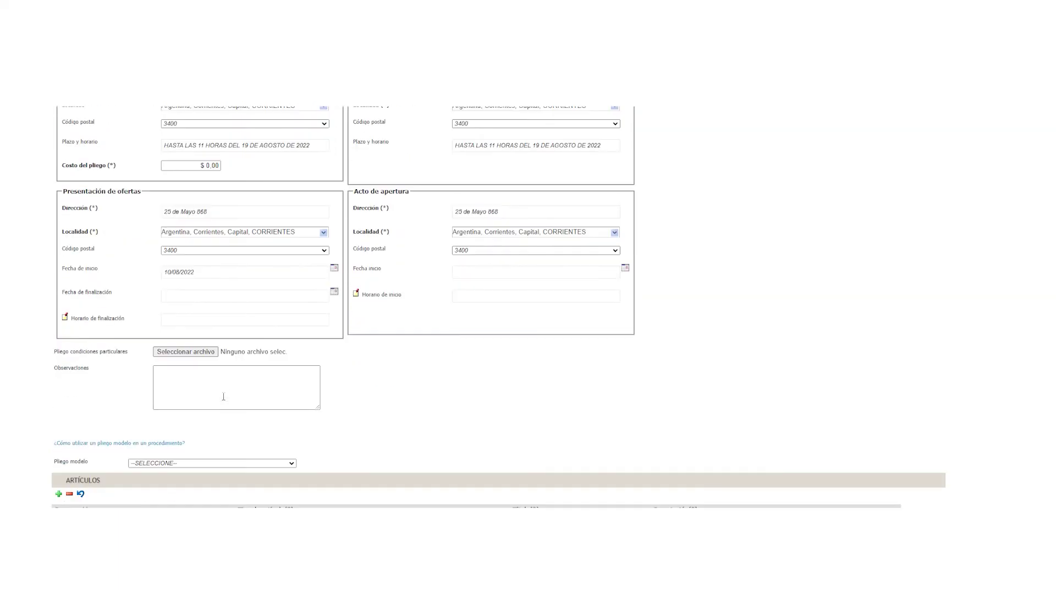
pyautogui.click(333, 291)
pyautogui.click(231, 356)
pyautogui.click(210, 320)
pyautogui.write('11:00')
pyautogui.click(270, 364)
pyautogui.scroll(-1, 393, 407)
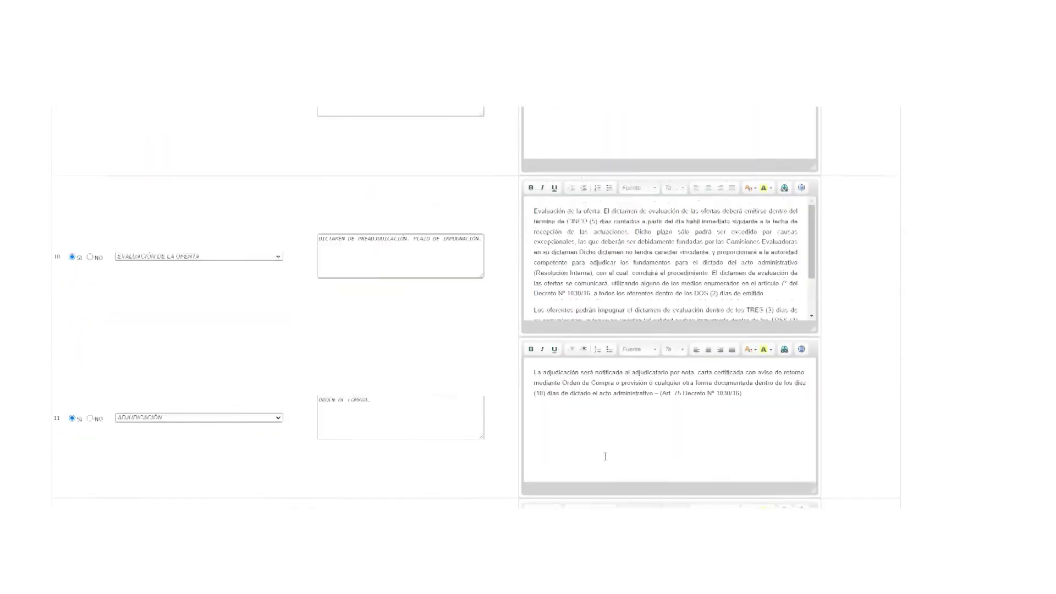
# Complete the OBJETO article with number 125/22 and the copied contract objective, leaving the "con destino a la Dirección de Contrataciones" part unbolded
pyautogui.scroll(20, 605, 456)
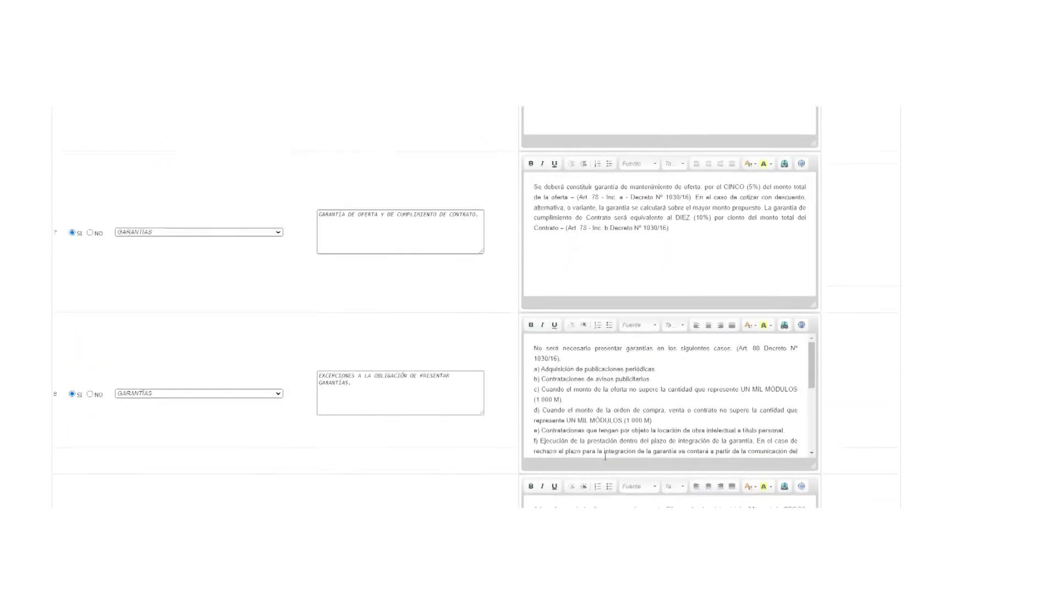
pyautogui.click(653, 337)
pyautogui.write('125/22   tiene por objeto la “..........”, con destino')
pyautogui.doubleClick(752, 258)
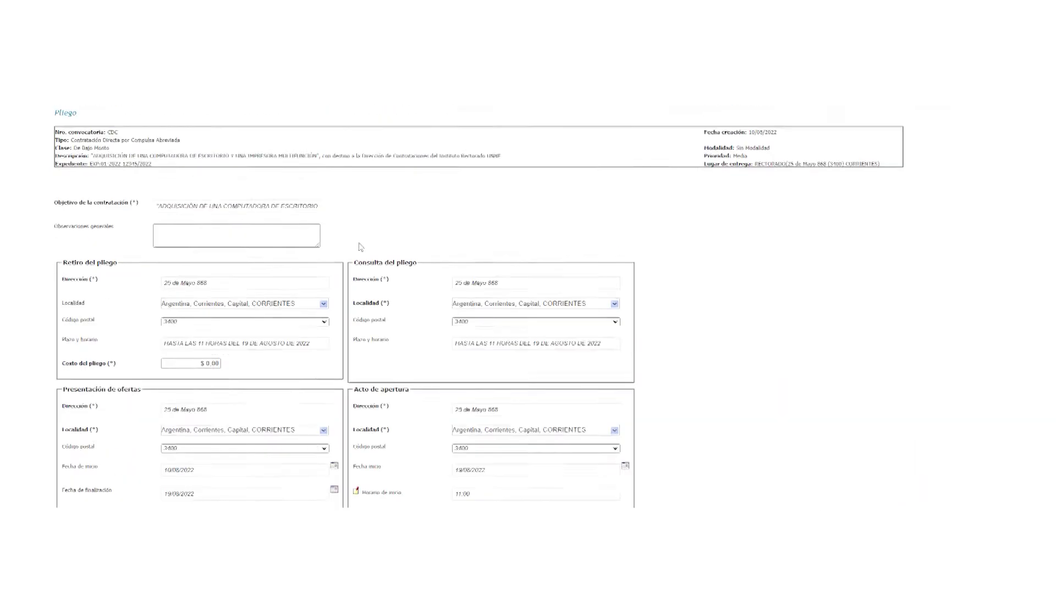
pyautogui.doubleClick(188, 206)
pyautogui.hotkey('ctrl', 'a')
pyautogui.hotkey('ctrl', 'c')
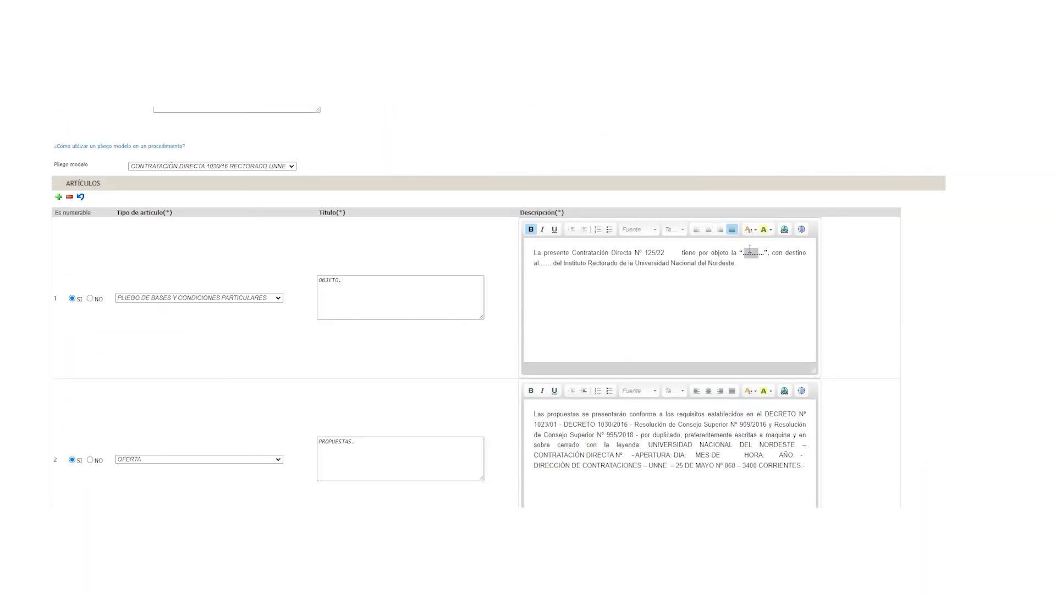
pyautogui.moveTo(739, 252); pyautogui.dragTo(736, 265)
pyautogui.hotkey('ctrl', 'v')
pyautogui.scroll(-1, 733, 306)
pyautogui.moveTo(703, 224); pyautogui.dragTo(759, 214)
# In the PROPUESTAS article, fill in contract number 125/22 and the opening day 19 and month AGOSTO, removing the surplus spaces
pyautogui.click(604, 399)
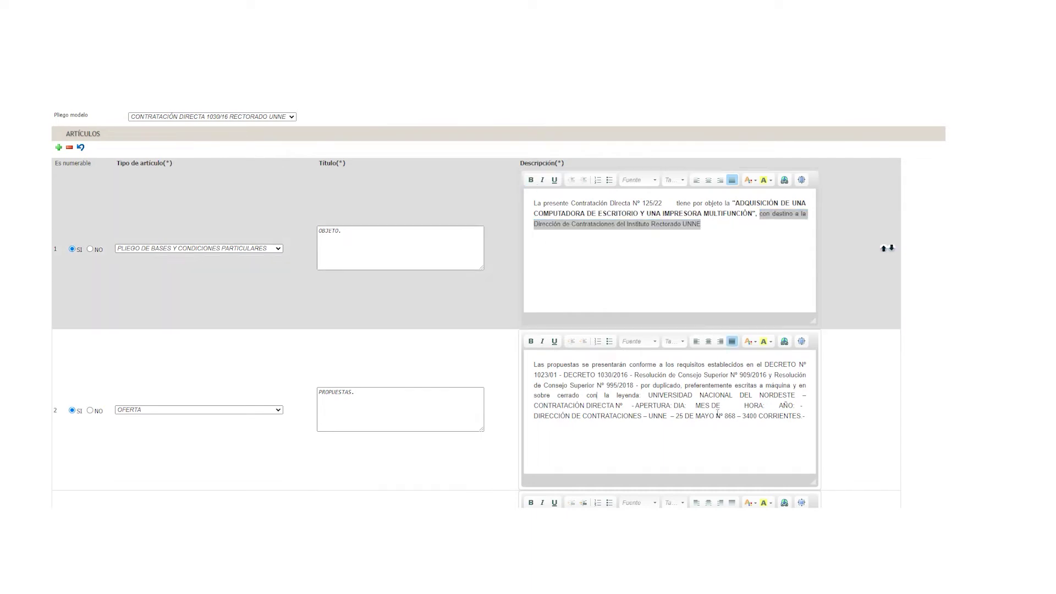
pyautogui.write('125/22')
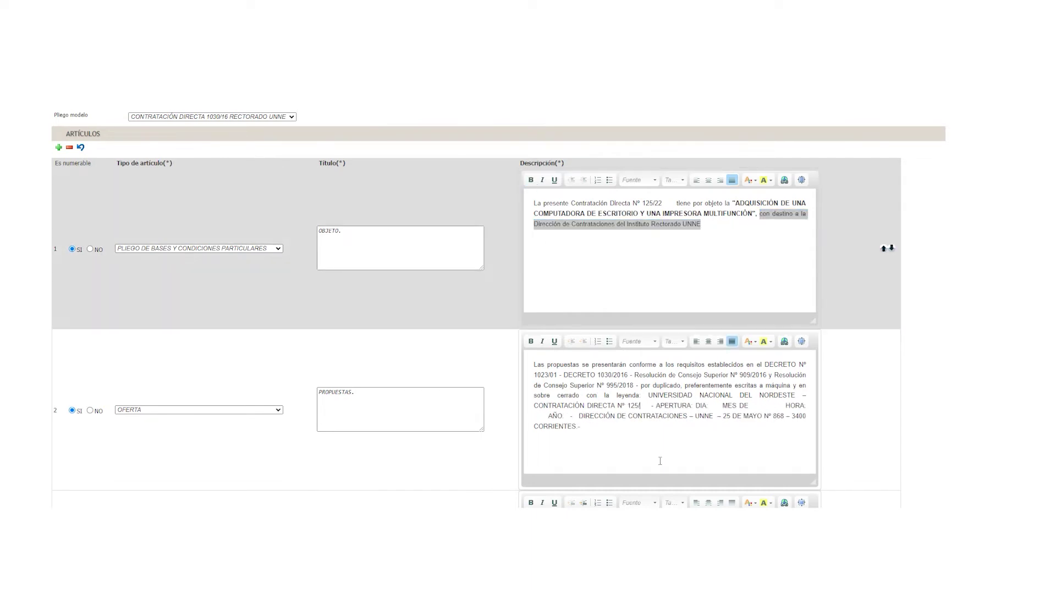
pyautogui.write(': 19')
pyautogui.write(' AGOSTO -')
pyautogui.press('Delete')
pyautogui.press('Delete')
pyautogui.press('Delete')
pyautogui.press('Delete')
pyautogui.press('Delete')
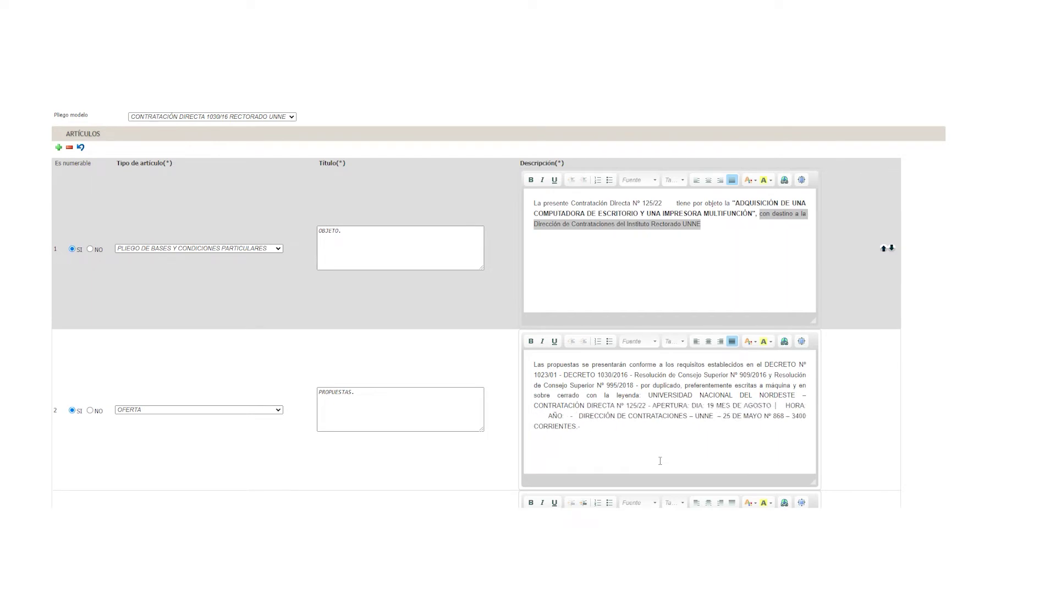
pyautogui.press('Delete')
# Complete the opening details in the PROPUESTAS article with hour 11:00 and year 2022, removing the surplus spaces
pyautogui.write('11:00')
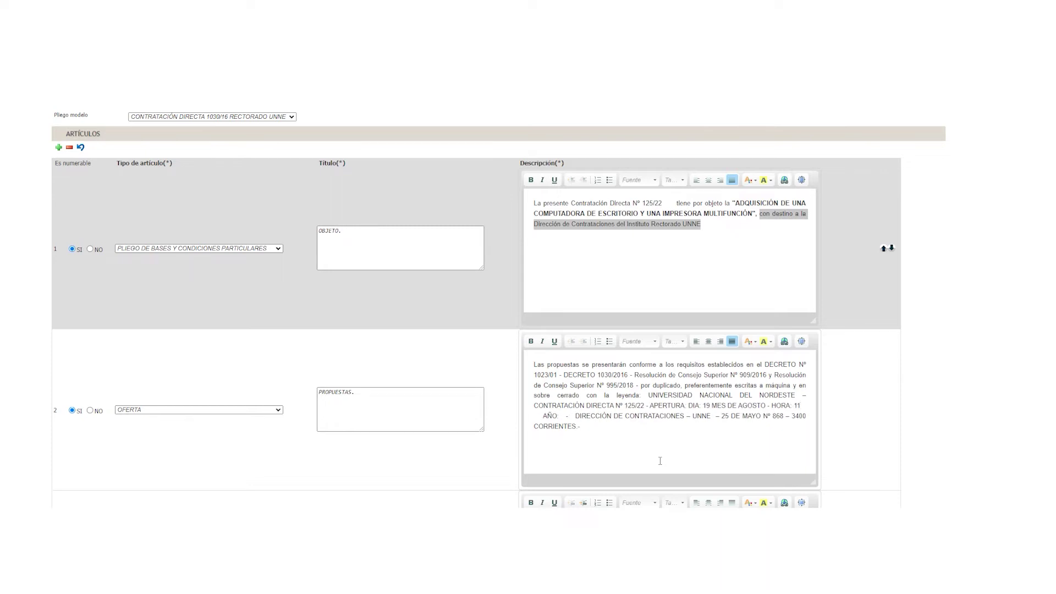
pyautogui.press('Delete')
pyautogui.press('Delete')
pyautogui.press('Delete')
pyautogui.press('Delete')
pyautogui.write('- ')
pyautogui.write('22')
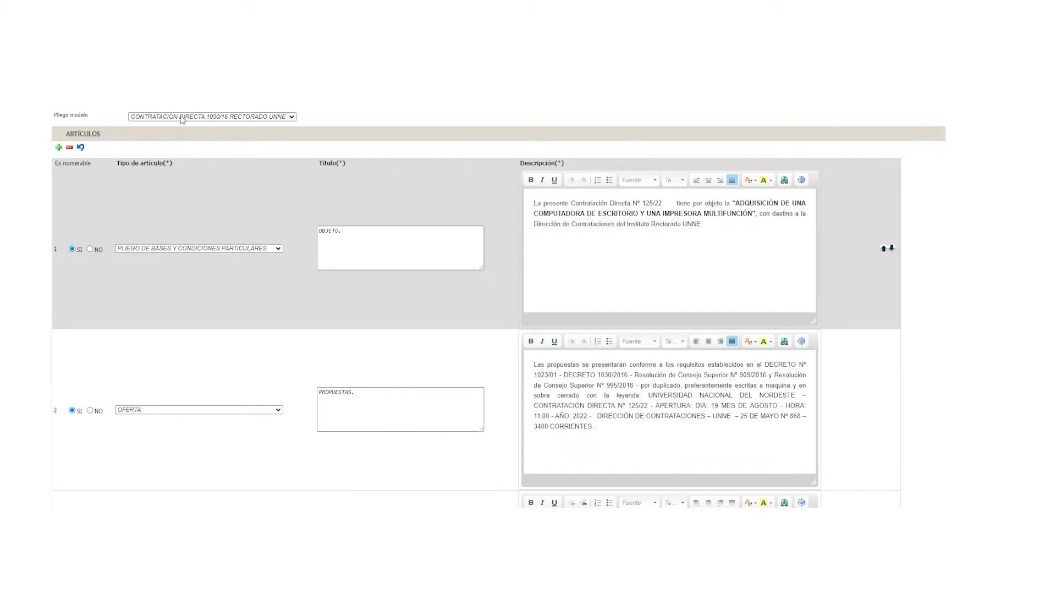
# Review the remaining pliego articles, including the delivery term and place, and save the pliego
pyautogui.scroll(-7, 582, 283)
pyautogui.scroll(-20, 583, 284)
pyautogui.scroll(-11, 582, 286)
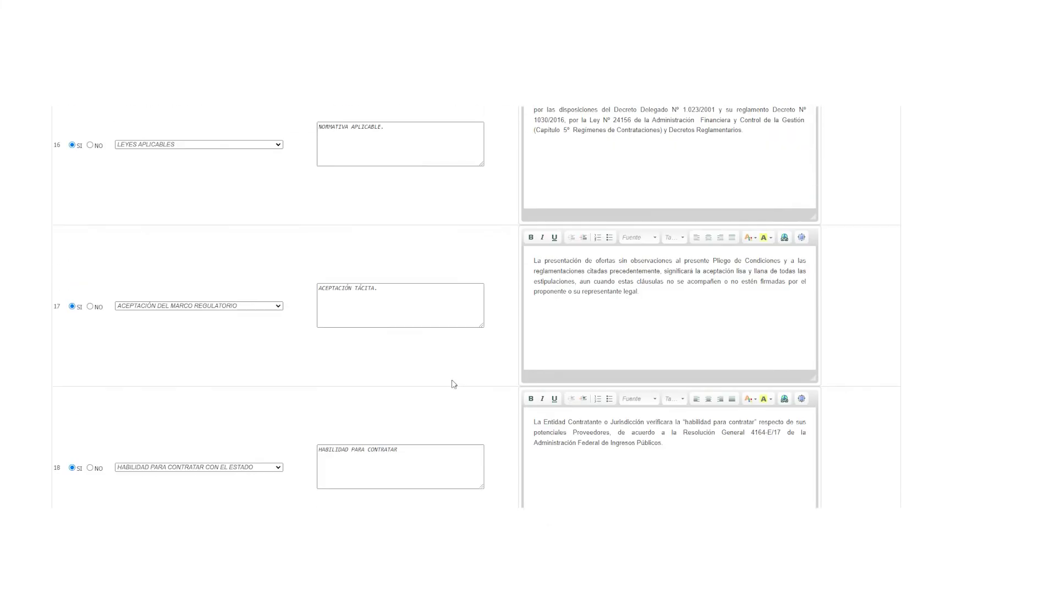
pyautogui.scroll(-1, 452, 383)
pyautogui.scroll(12, 452, 379)
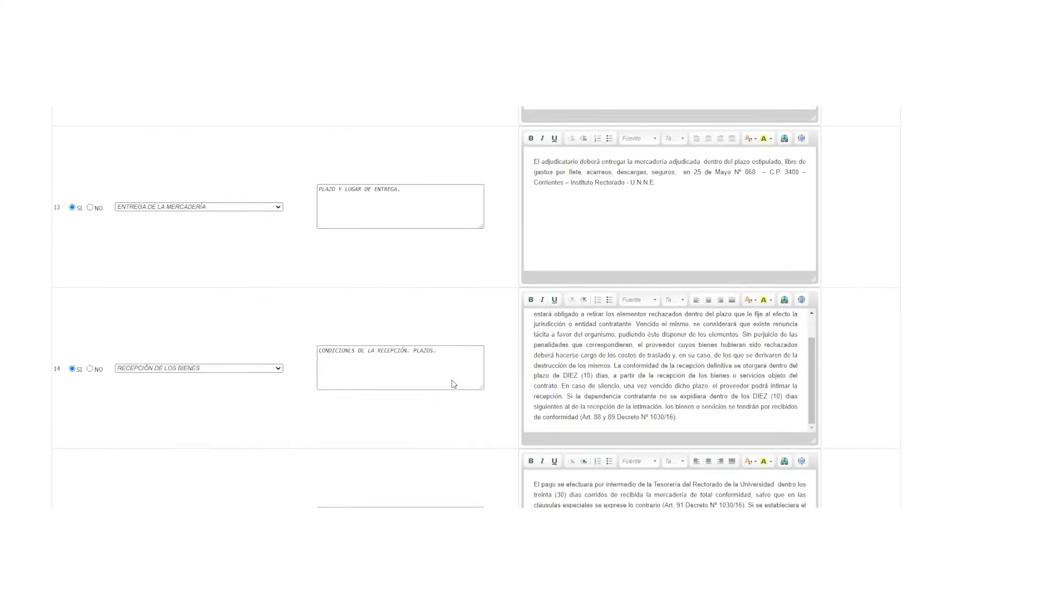
pyautogui.moveTo(682, 238); pyautogui.dragTo(502, 212)
pyautogui.click(570, 268)
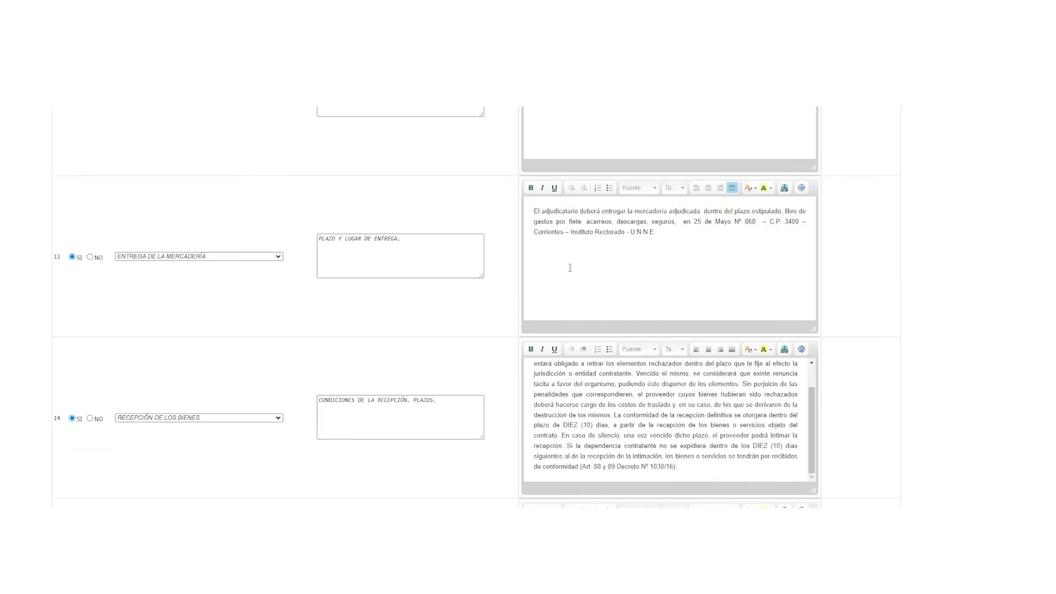
pyautogui.scroll(20, 374, 381)
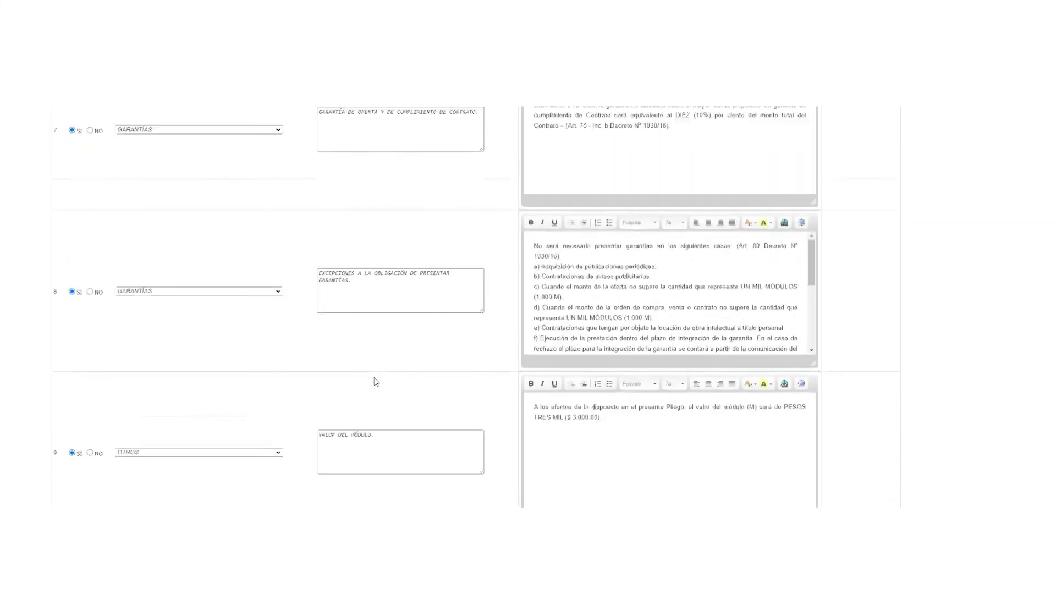
pyautogui.scroll(4, 376, 382)
pyautogui.click(204, 239)
pyautogui.scroll(-20, 204, 239)
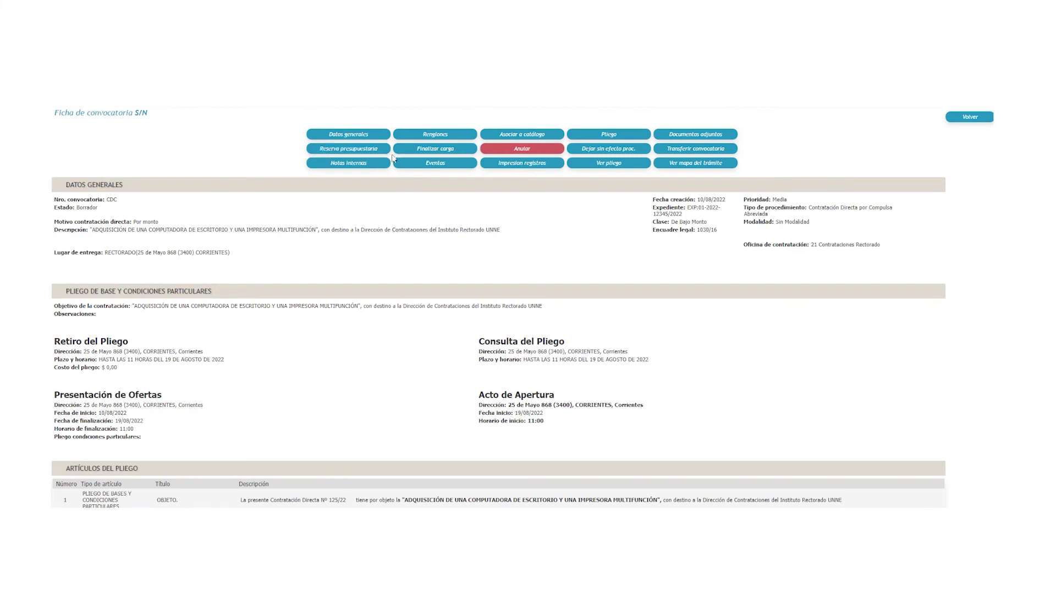
# Add a budget reserve of type Número de Preventivo, number 777, fiscal year 2022, total amount $ 350.000, and save it
pyautogui.click(354, 154)
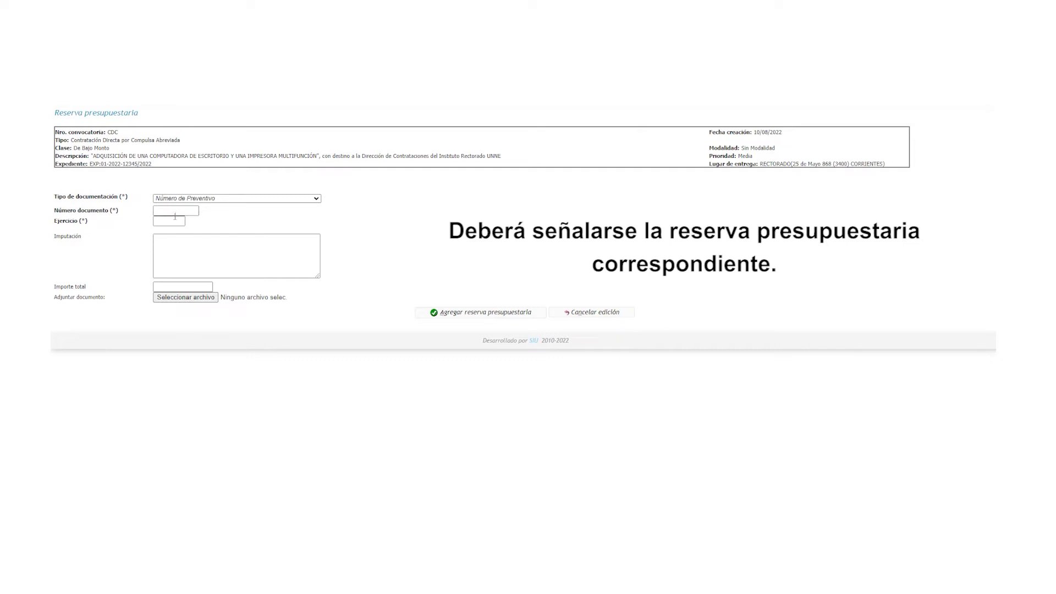
pyautogui.click(175, 215)
pyautogui.click(163, 222)
pyautogui.press('Tab')
pyautogui.press('Tab')
pyautogui.write('3500000')
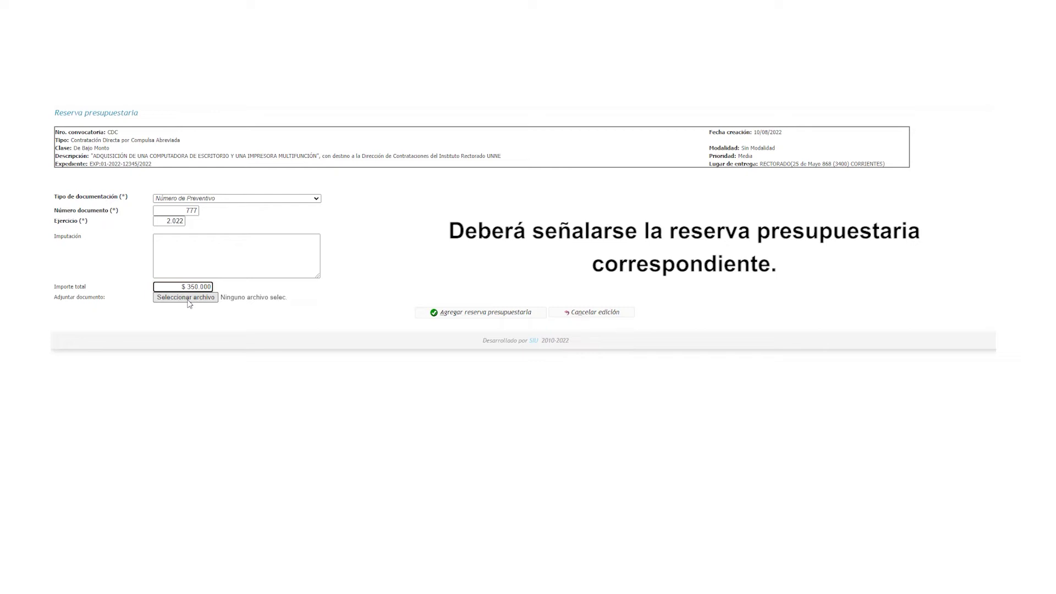
pyautogui.moveTo(56, 199); pyautogui.dragTo(87, 205)
pyautogui.click(124, 209)
pyautogui.click(451, 314)
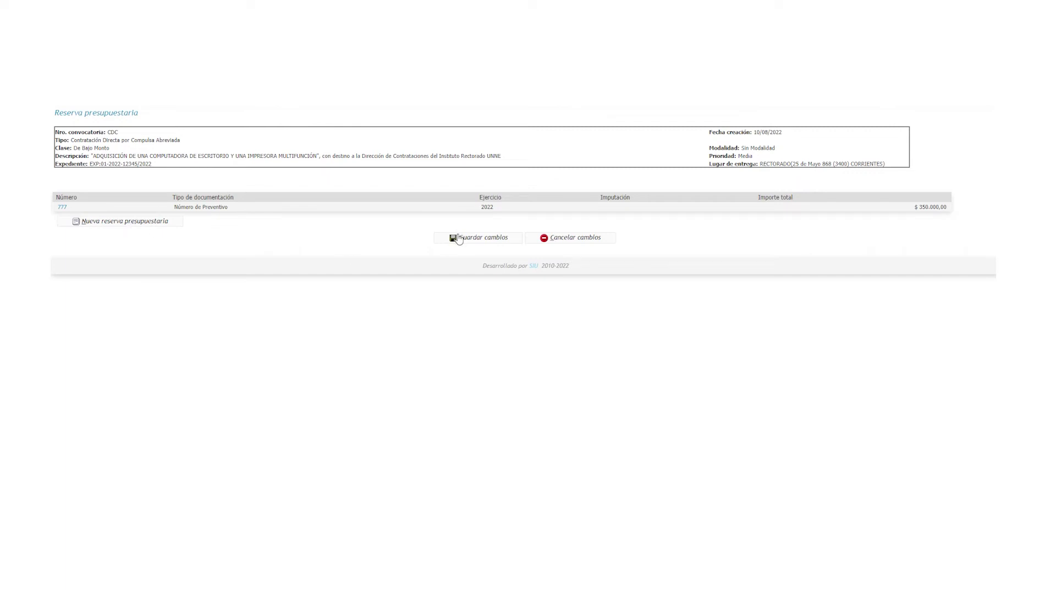
pyautogui.click(459, 238)
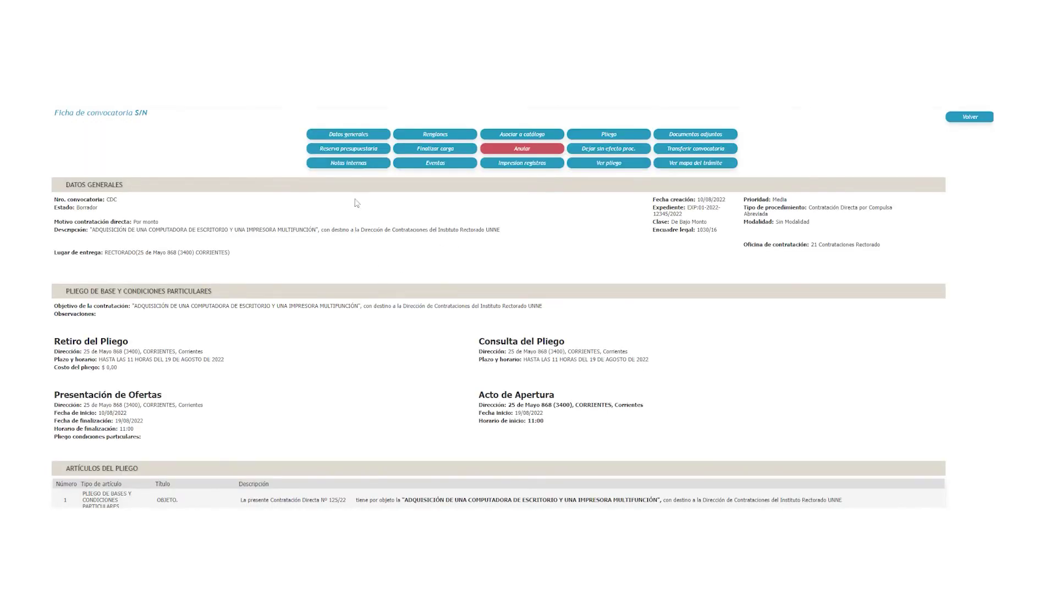
# Review the convocatoria's general data, pliego articles, budget reserve and line items
pyautogui.moveTo(90, 231); pyautogui.dragTo(520, 233)
pyautogui.click(410, 264)
pyautogui.doubleClick(704, 213)
pyautogui.click(615, 253)
pyautogui.moveTo(816, 211); pyautogui.dragTo(816, 225)
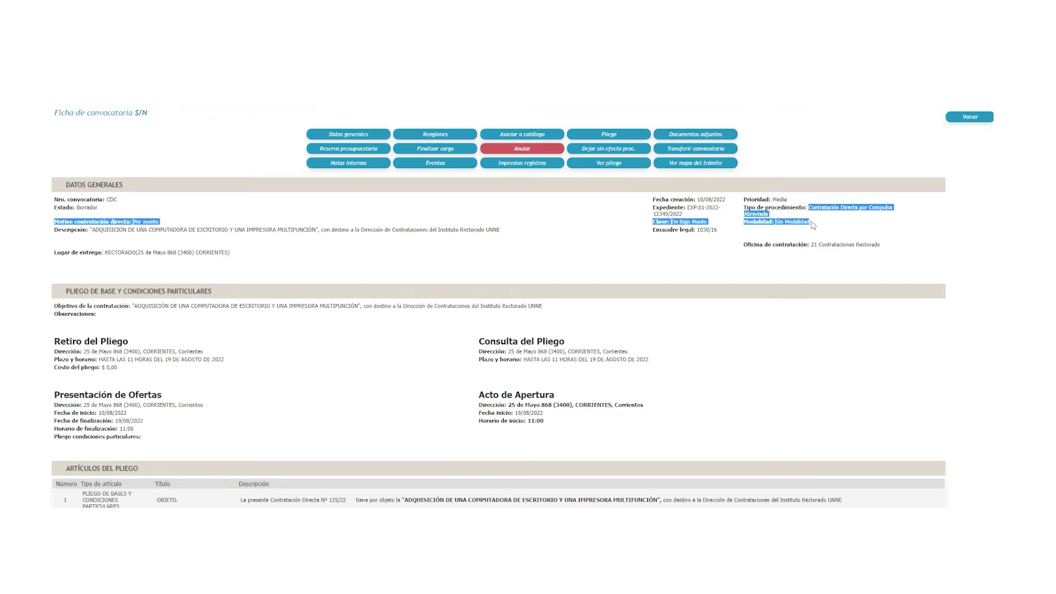
pyautogui.click(786, 208)
pyautogui.moveTo(109, 269); pyautogui.dragTo(216, 264)
pyautogui.click(222, 271)
pyautogui.scroll(-1, 62, 312)
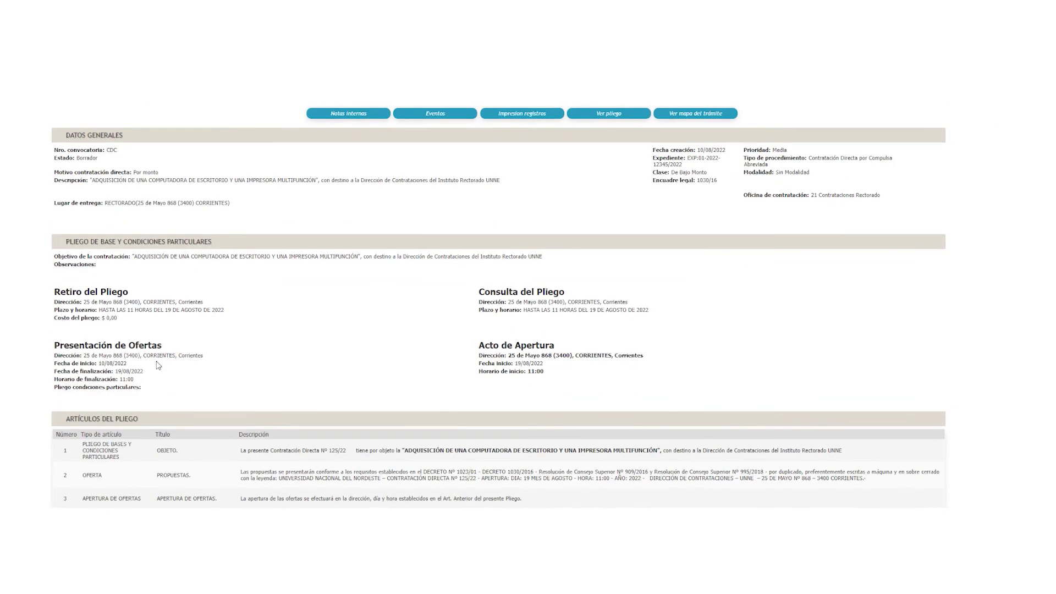
pyautogui.scroll(-3, 266, 325)
pyautogui.scroll(-10, 213, 314)
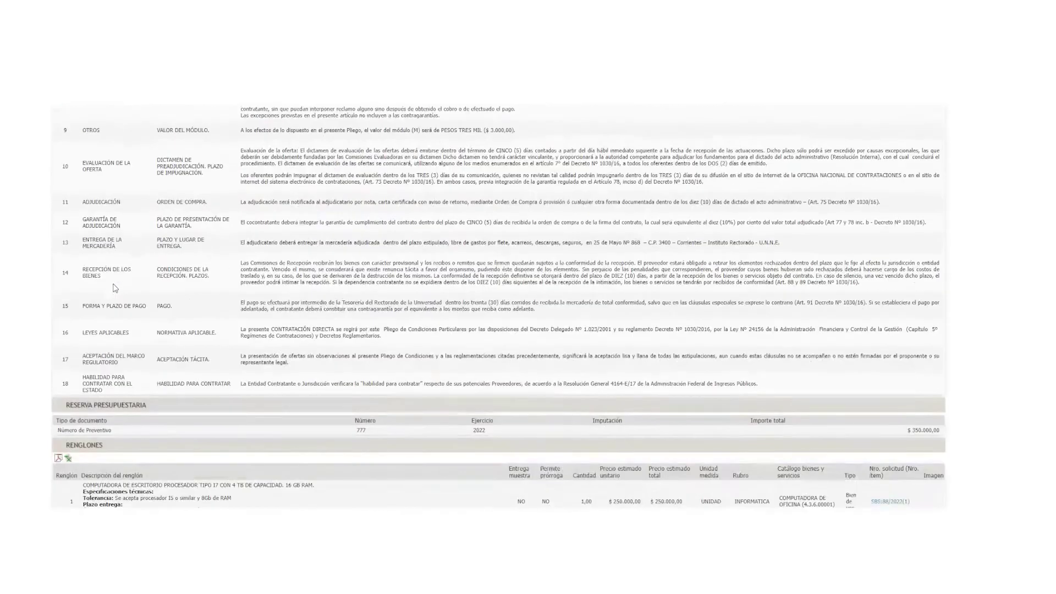
pyautogui.scroll(-2, 148, 393)
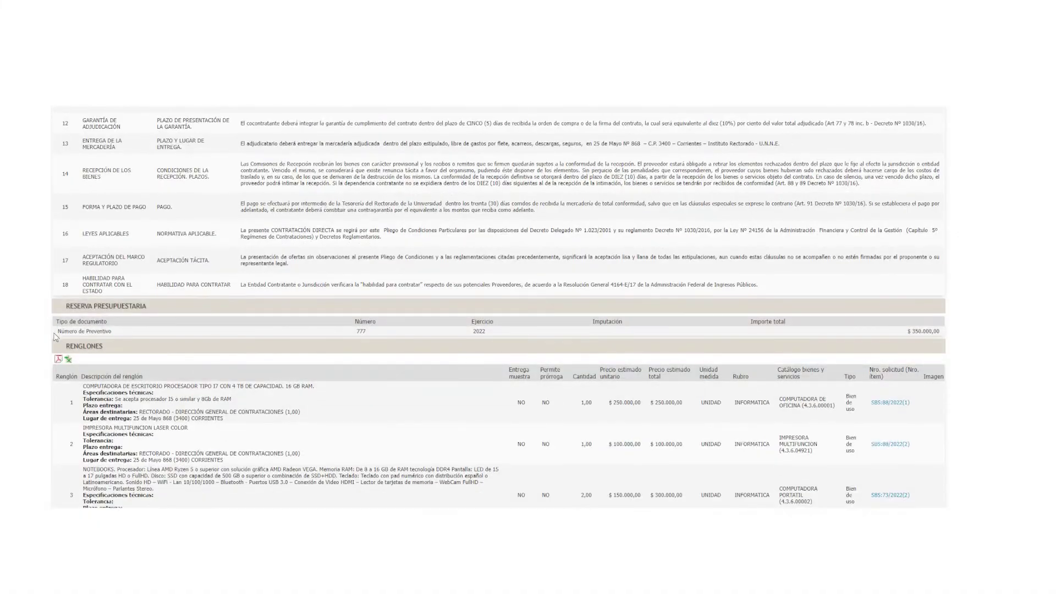
pyautogui.scroll(-1, 128, 376)
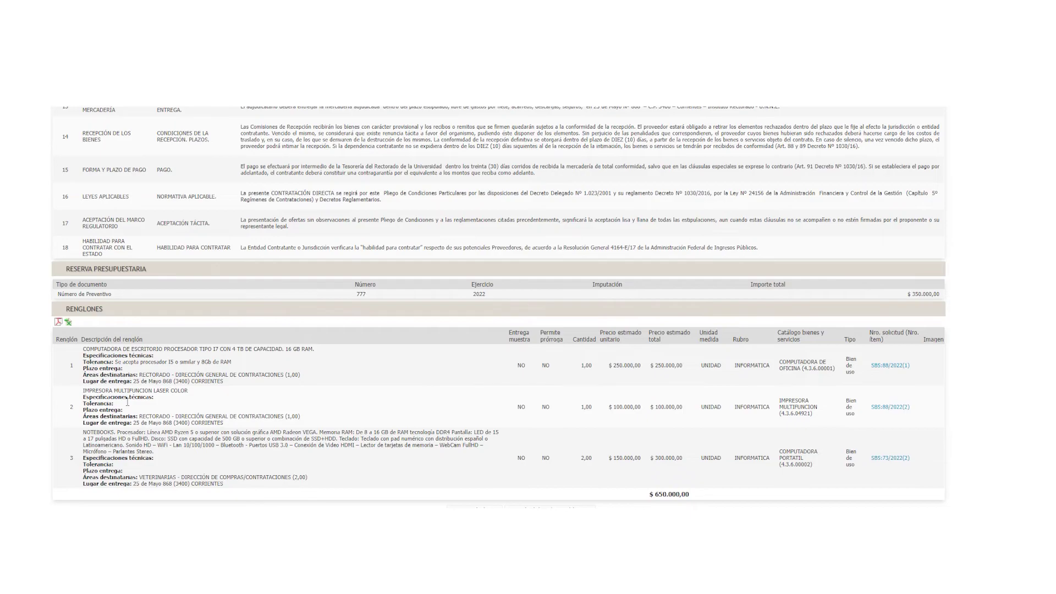
pyautogui.scroll(15, 293, 486)
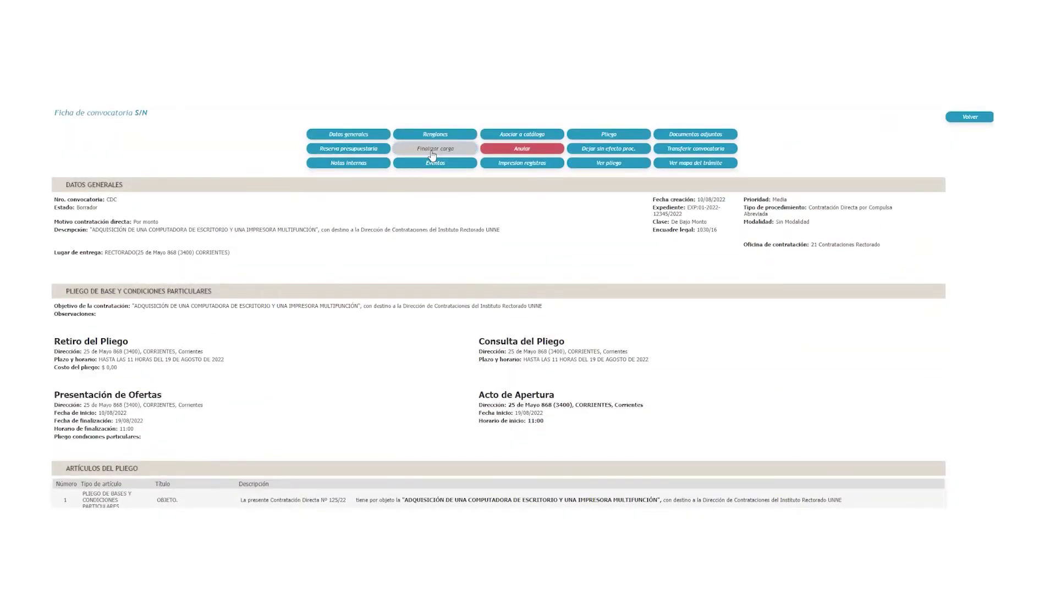
# Finalize the convocatoria's data entry and open CDC:55/2022 from the list of convocatorias pending authorization
pyautogui.click(424, 142)
pyautogui.click(479, 204)
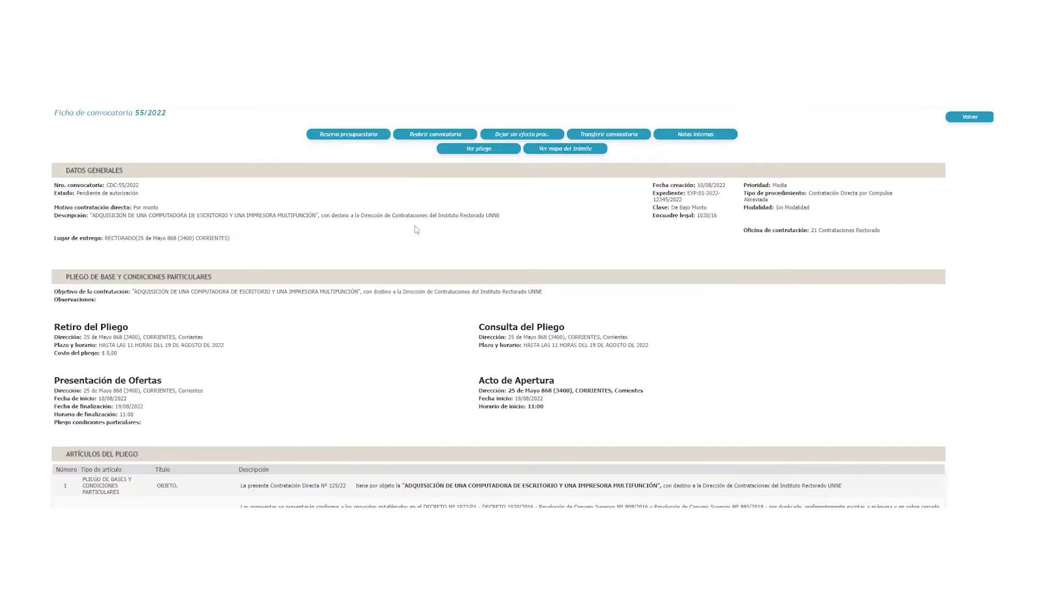
pyautogui.click(553, 154)
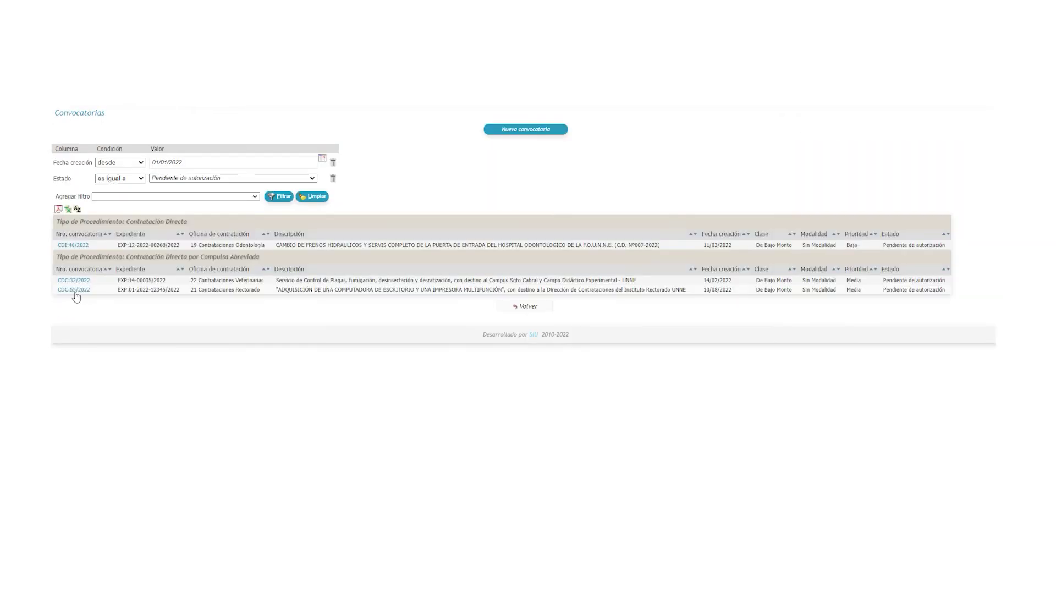
pyautogui.click(75, 296)
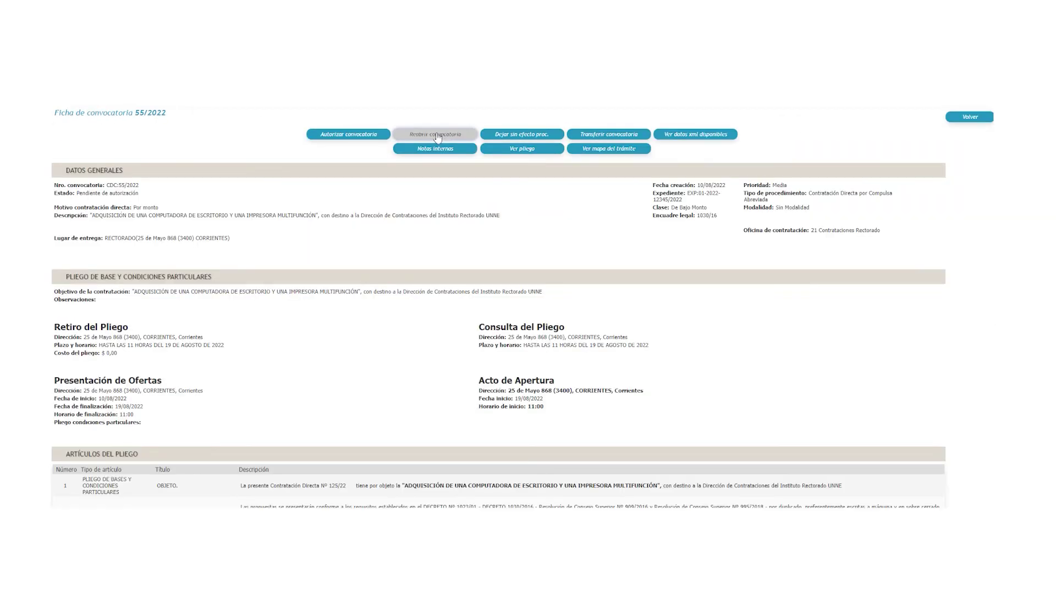